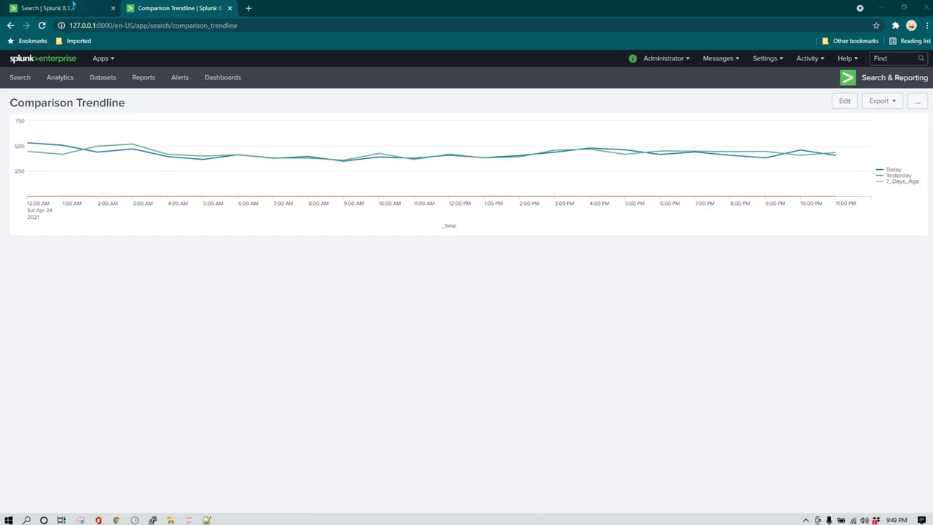
In the Trendline search, remove the timechart and timewrap lines and run only the base query on index="main" source="tutorialdata.zip:*".
{"action": "left_click", "coordinate": [84, 6]}
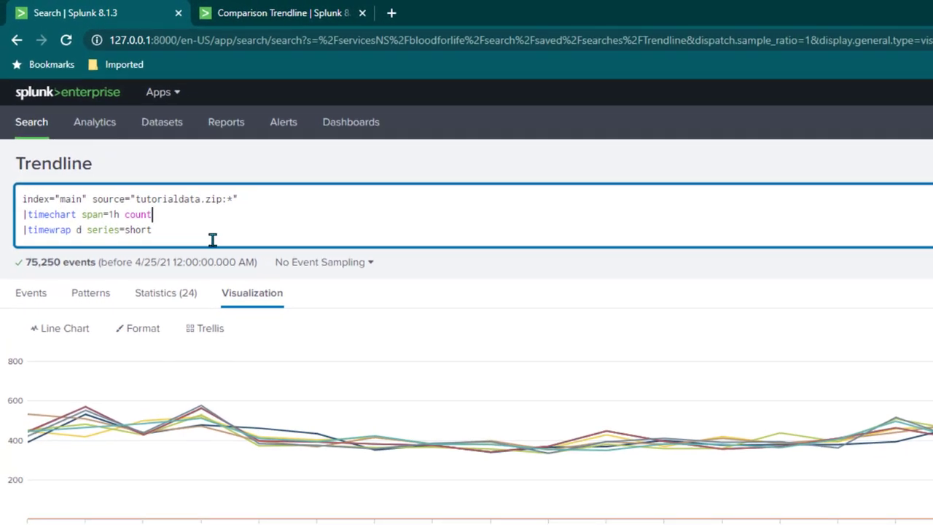
{"action": "left_click_drag", "start_coordinate": [212, 240], "coordinate": [7, 216]}
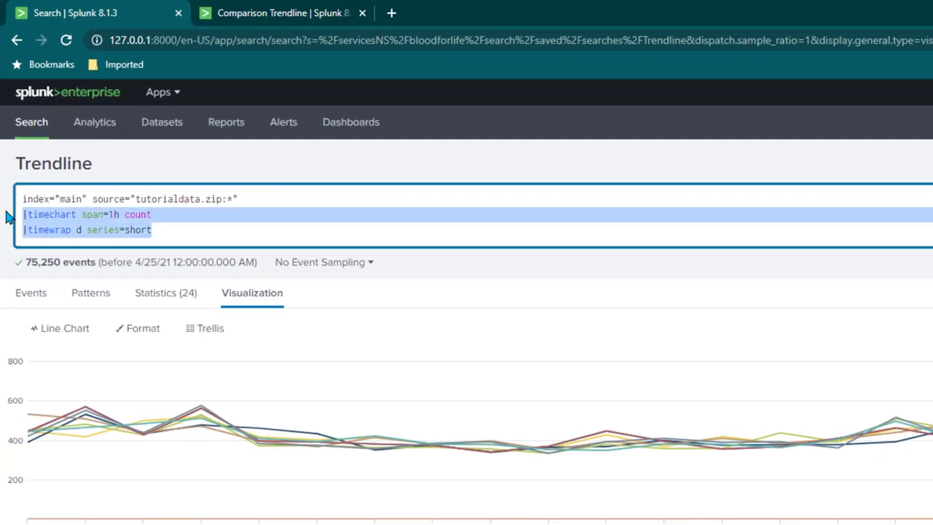
{"action": "key", "text": "BackSpace"}
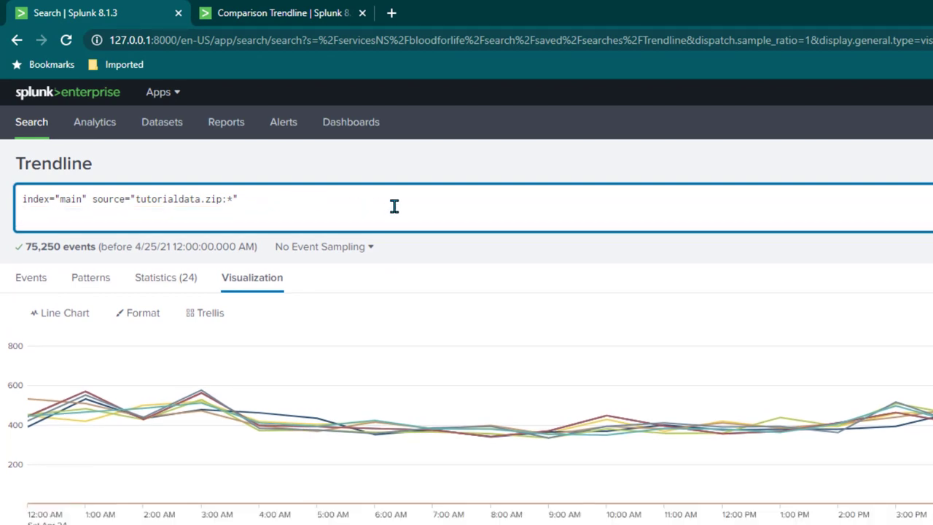
{"action": "key", "text": "Return"}
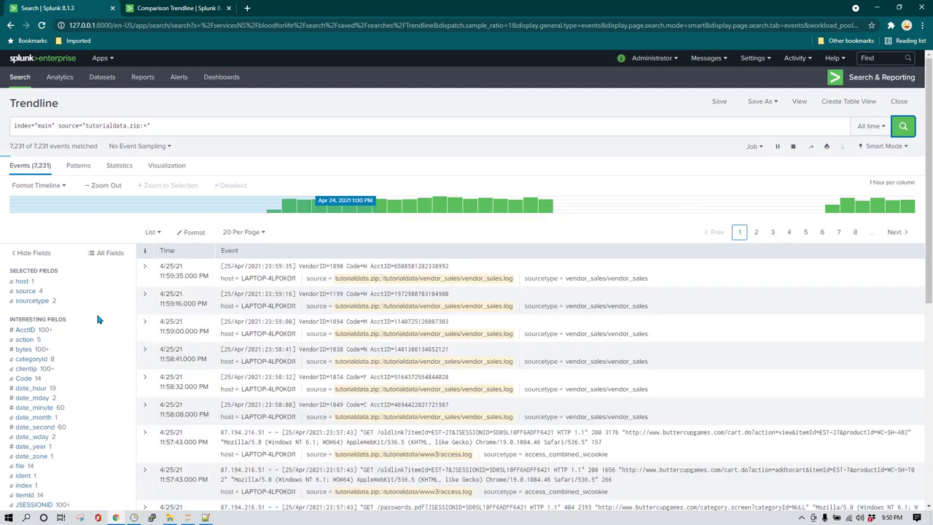
Add the line "|timechart span=1d count" below the base query, run the search and show the result as a chart.
{"action": "left_click", "coordinate": [198, 122]}
{"action": "key", "text": "shift+Return"}
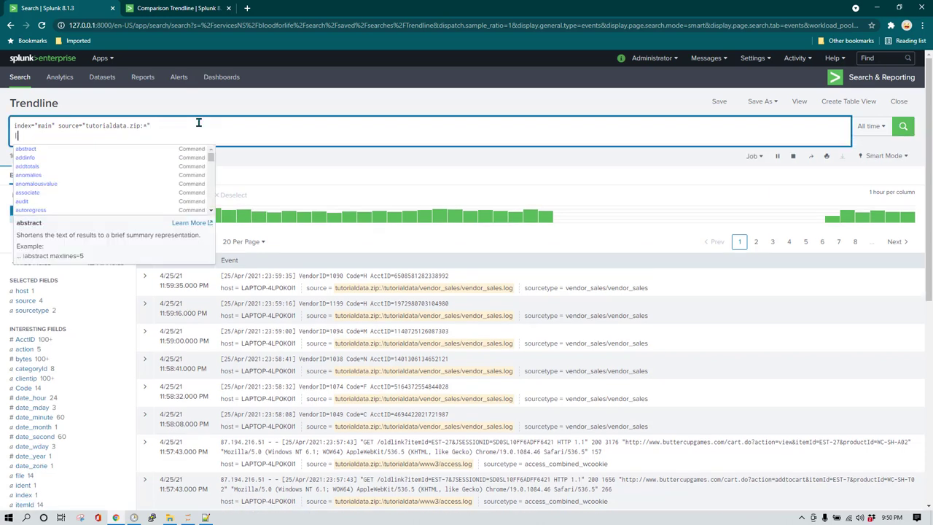
{"action": "type", "text": "|time"}
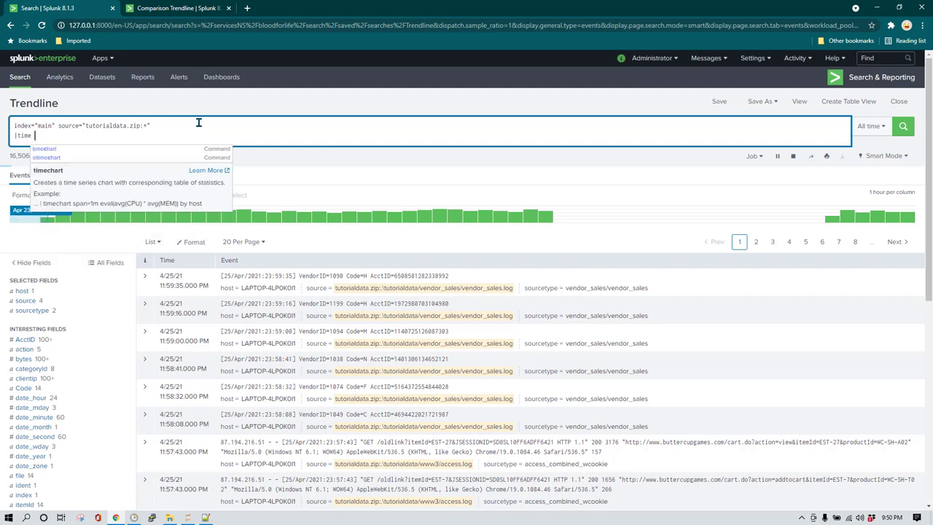
{"action": "type", "text": "chart "}
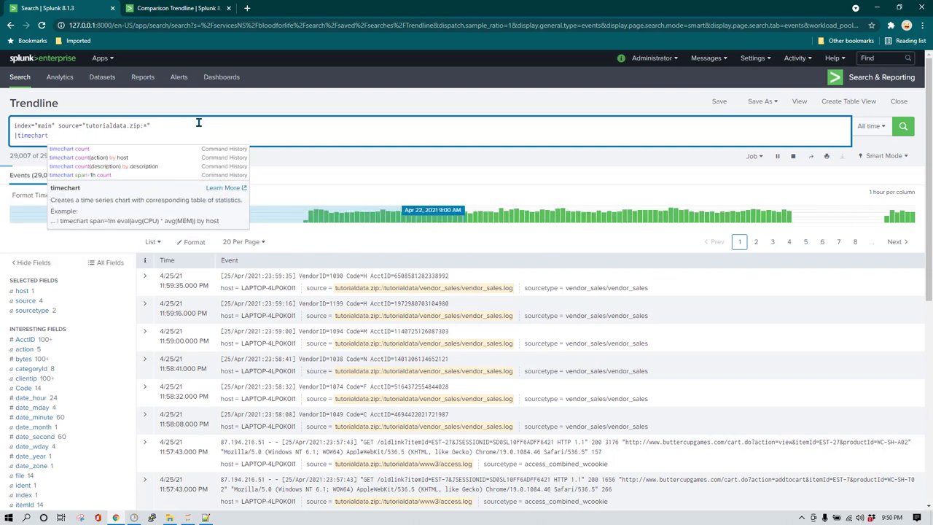
{"action": "type", "text": "span="}
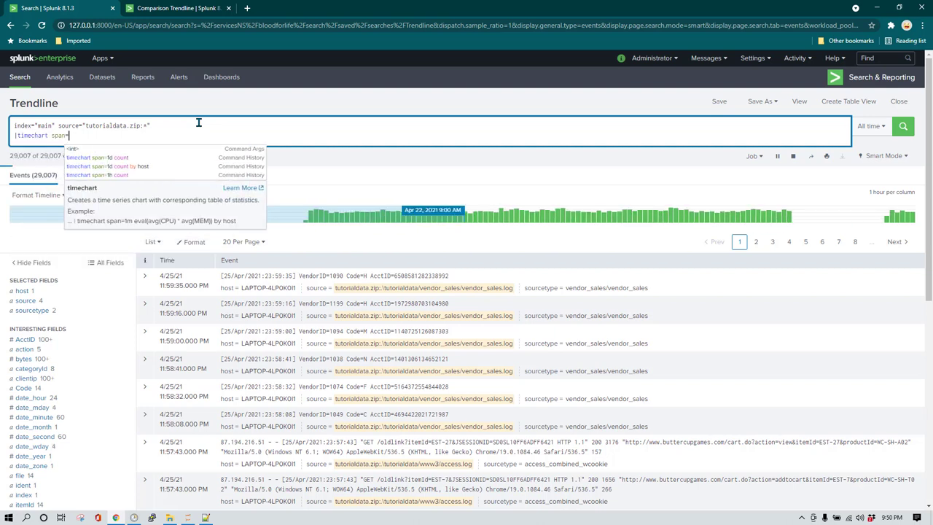
{"action": "type", "text": "1d "}
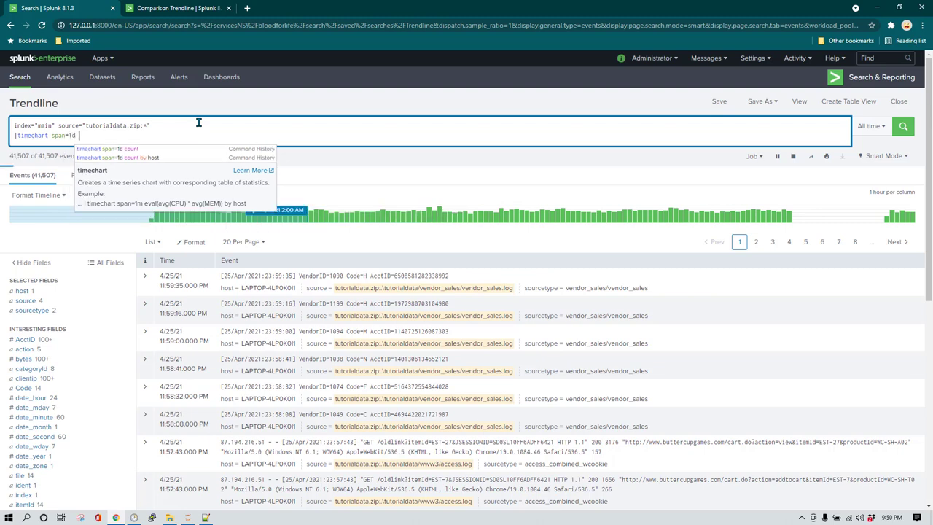
{"action": "type", "text": "count"}
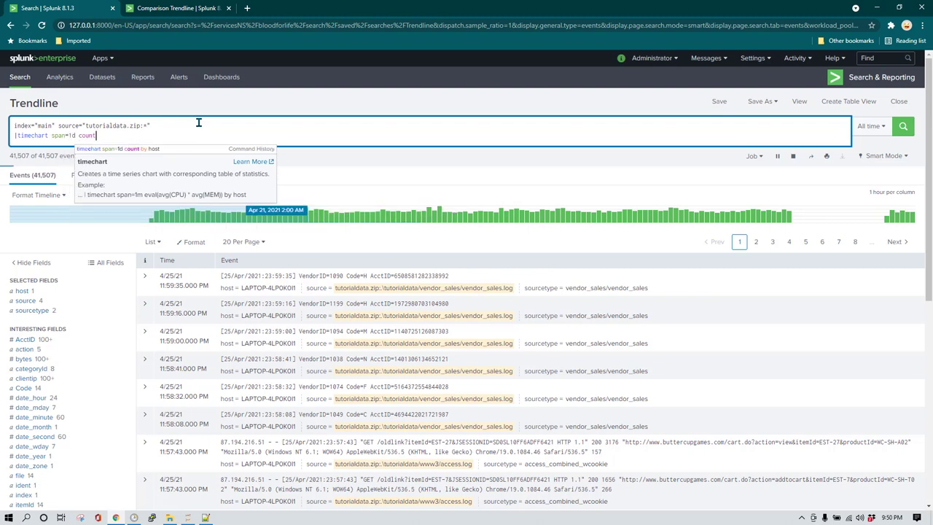
{"action": "key", "text": "Return"}
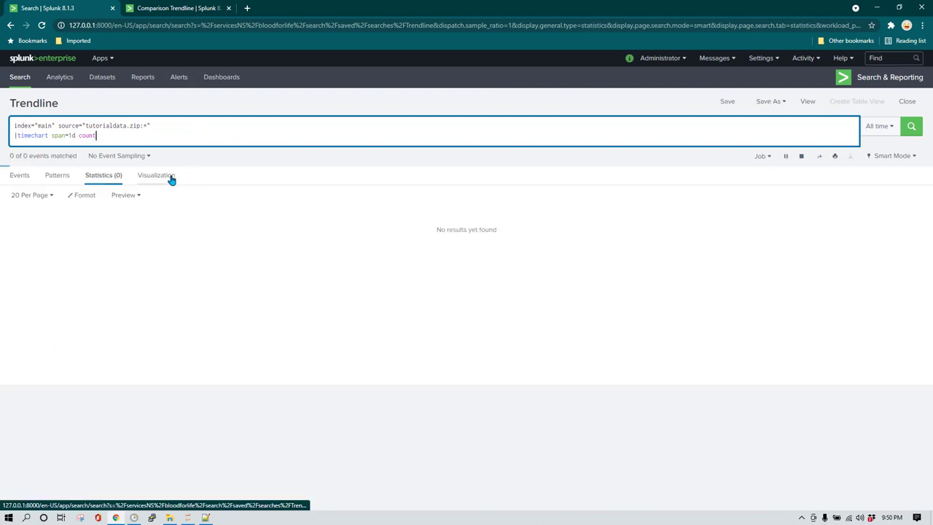
{"action": "left_click", "coordinate": [170, 177]}
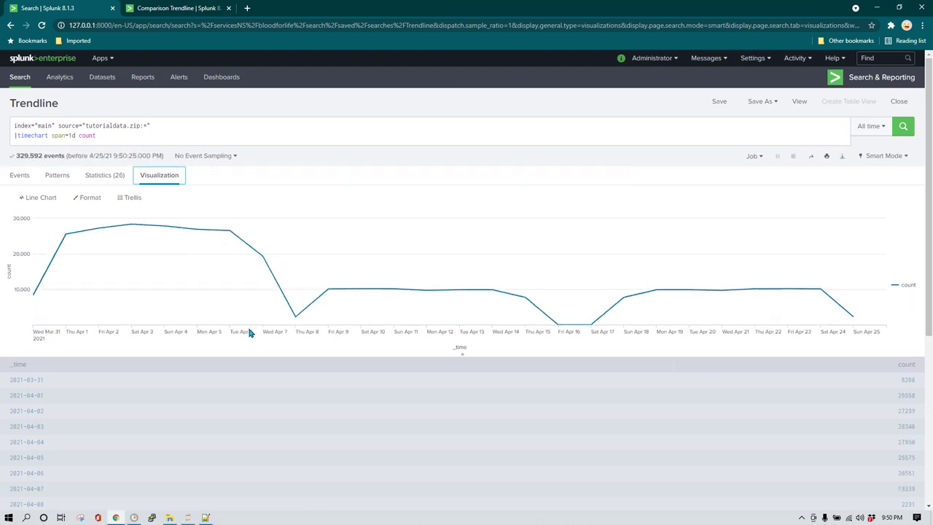
{"action": "mouse_move", "coordinate": [844, 326]}
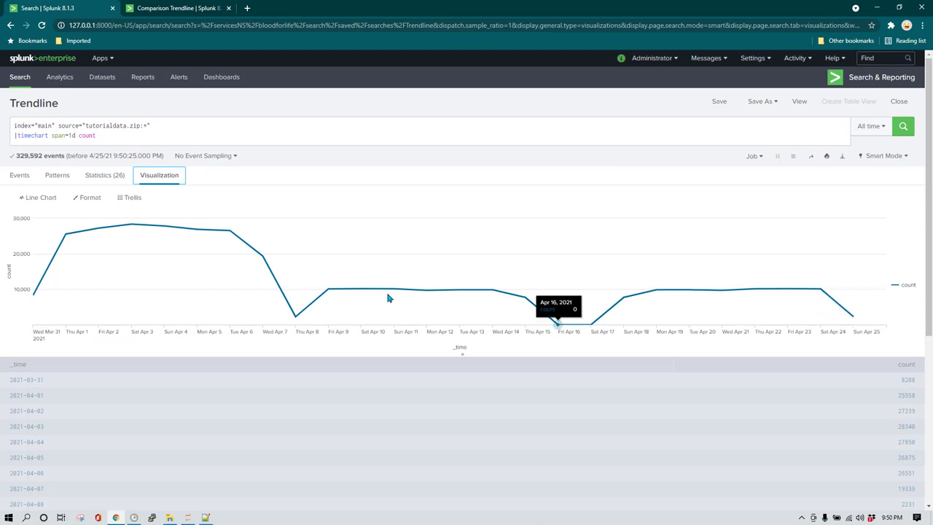
{"action": "mouse_move", "coordinate": [32, 293]}
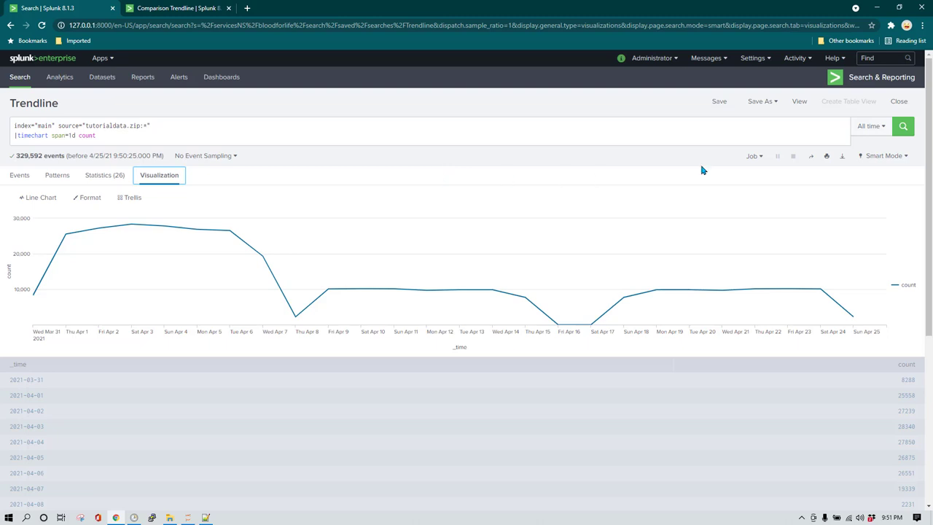
{"action": "left_click", "coordinate": [876, 133]}
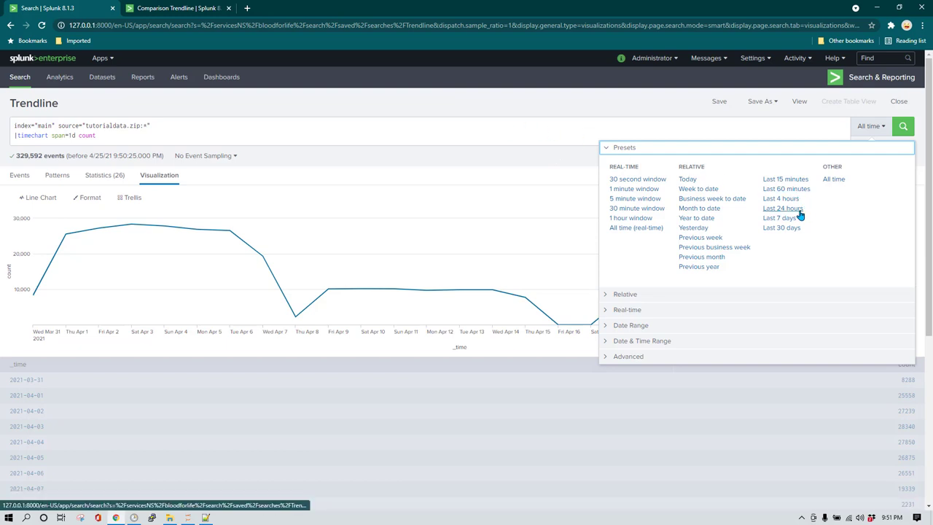
{"action": "left_click", "coordinate": [572, 133]}
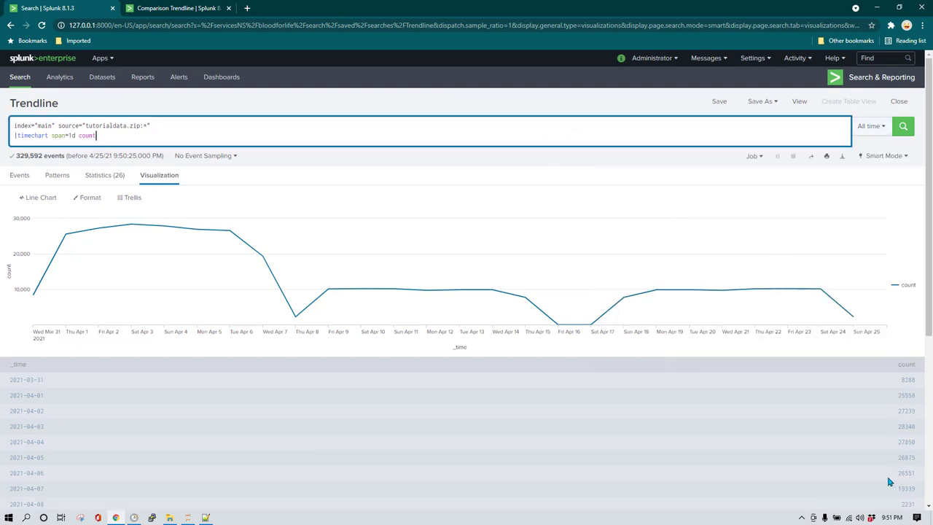
Copy "earliest = -10d@d latest=@d" from the Notepad++ note to the end of the first query line in Splunk and rerun the search.
{"action": "mouse_move", "coordinate": [889, 519]}
{"action": "left_click", "coordinate": [206, 517]}
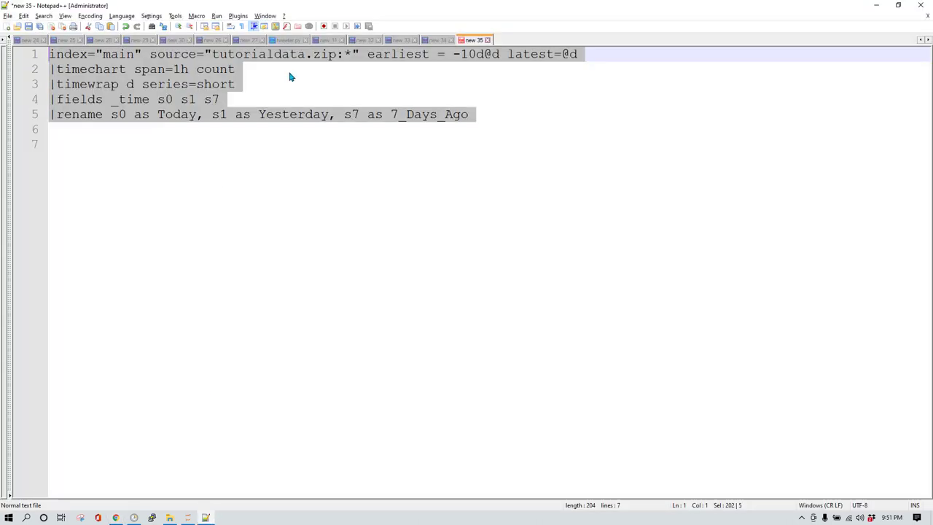
{"action": "left_click_drag", "start_coordinate": [366, 55], "coordinate": [594, 54]}
{"action": "key", "text": "ctrl+c"}
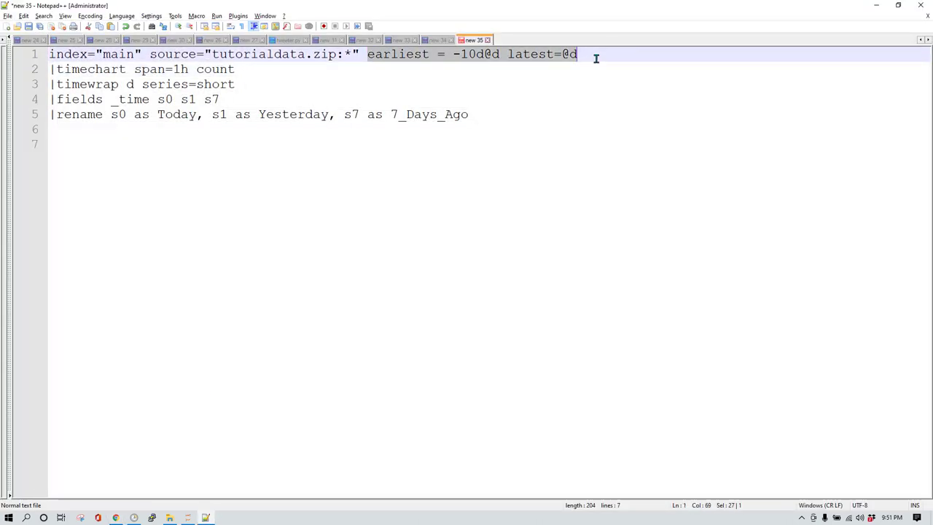
{"action": "left_click", "coordinate": [877, 5]}
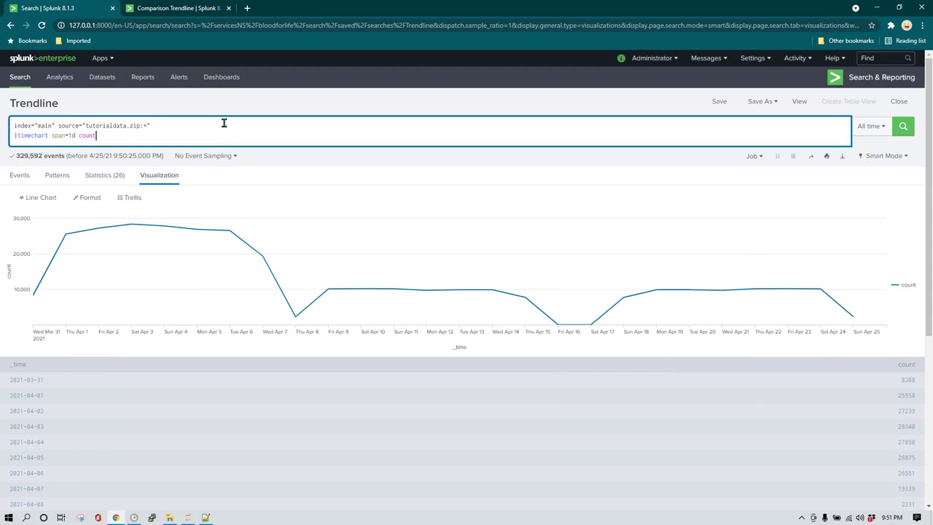
{"action": "key", "text": "ctrl+v"}
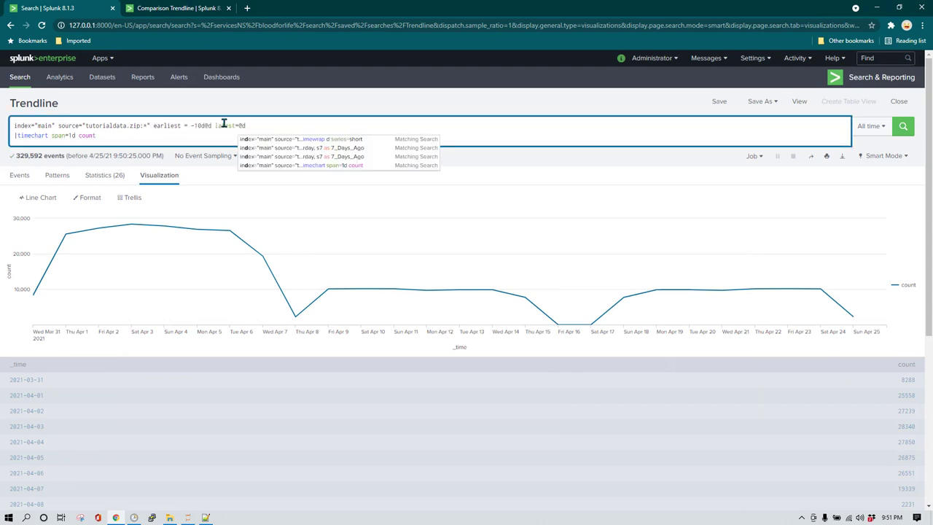
{"action": "left_click", "coordinate": [202, 125]}
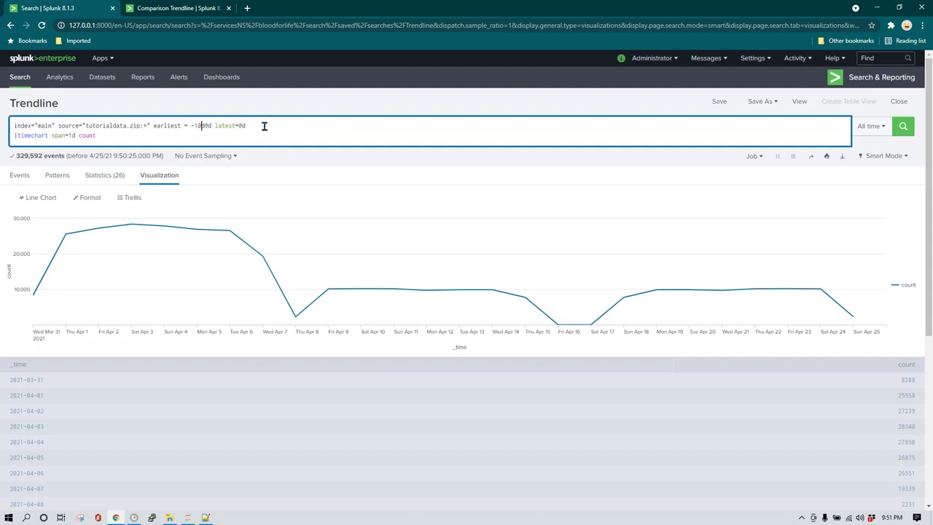
{"action": "left_click", "coordinate": [260, 125]}
{"action": "key", "text": "Return"}
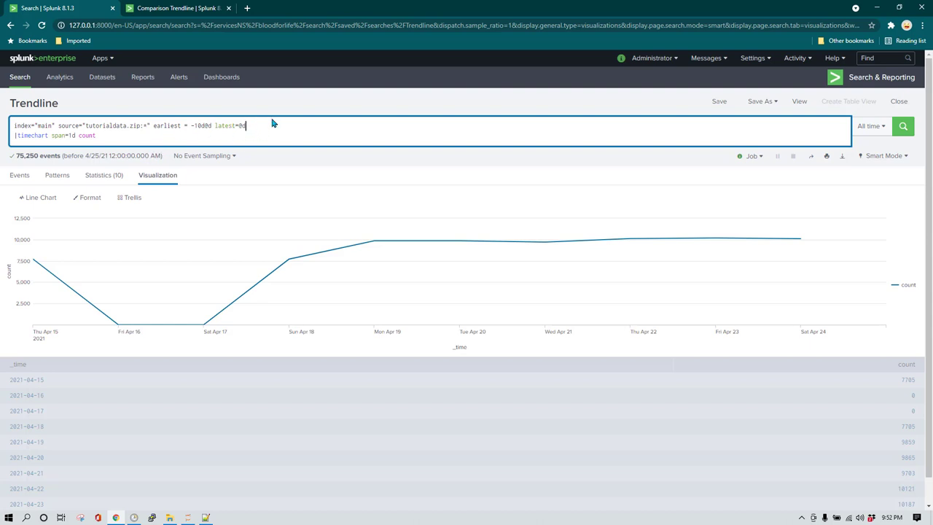
Append the line "|timewrap d" after the timechart command and rerun the search to compare the days as separate series.
{"action": "left_click", "coordinate": [189, 137]}
{"action": "key", "text": "shift+Return"}
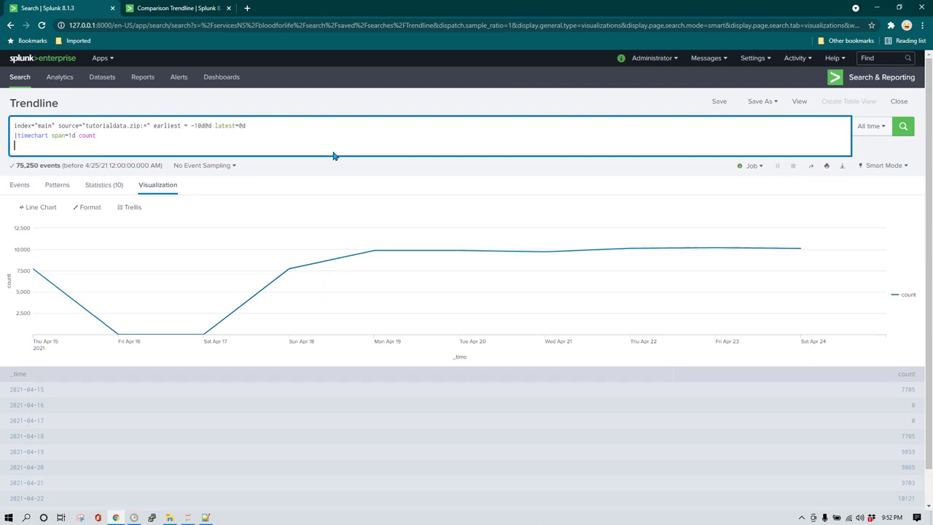
{"action": "type", "text": "|"}
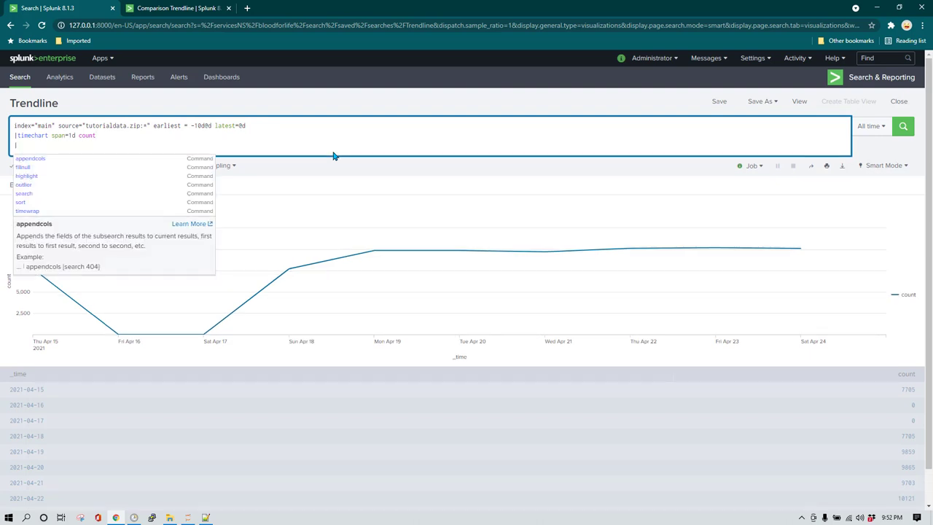
{"action": "type", "text": "timewrap"}
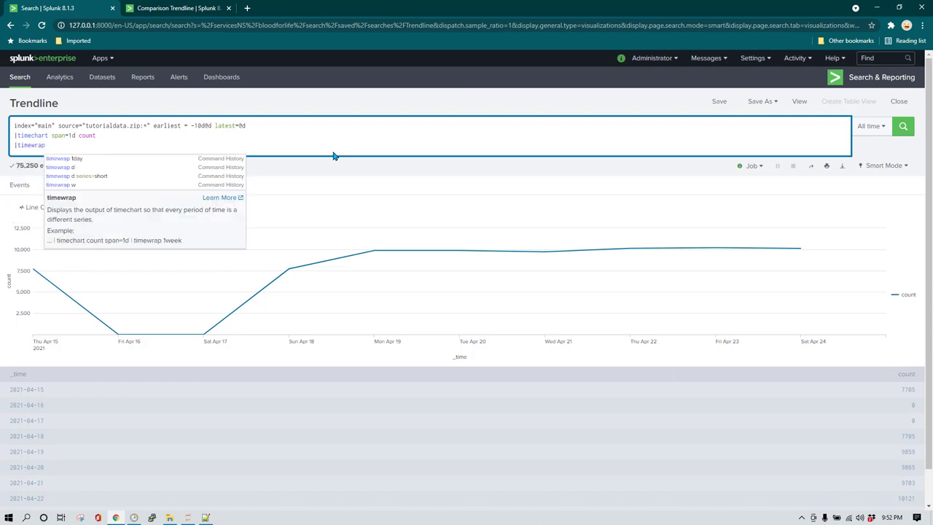
{"action": "type", "text": " d"}
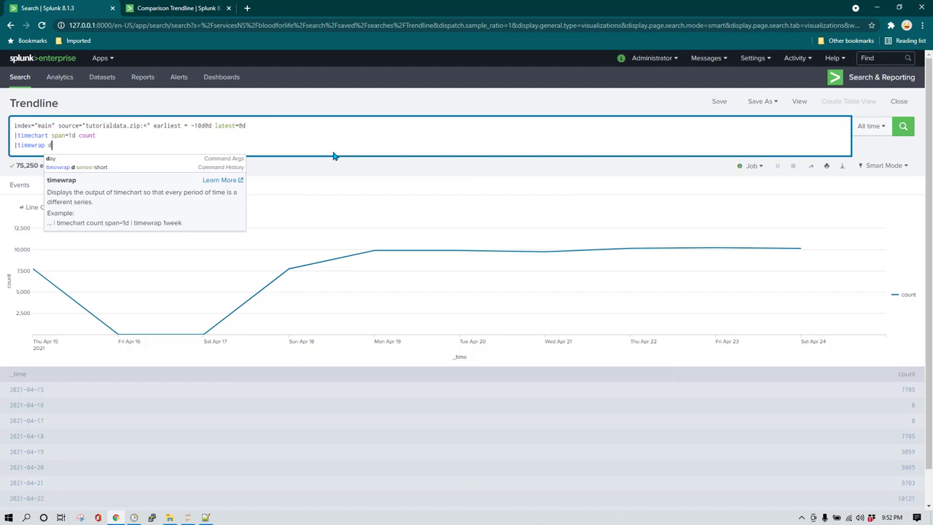
{"action": "type", "text": "se"}
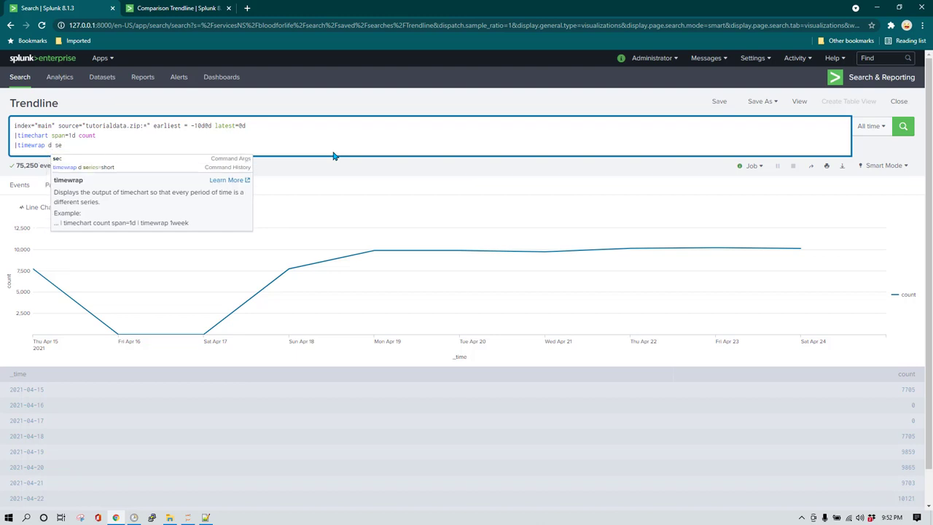
{"action": "key", "text": "BackSpace"}
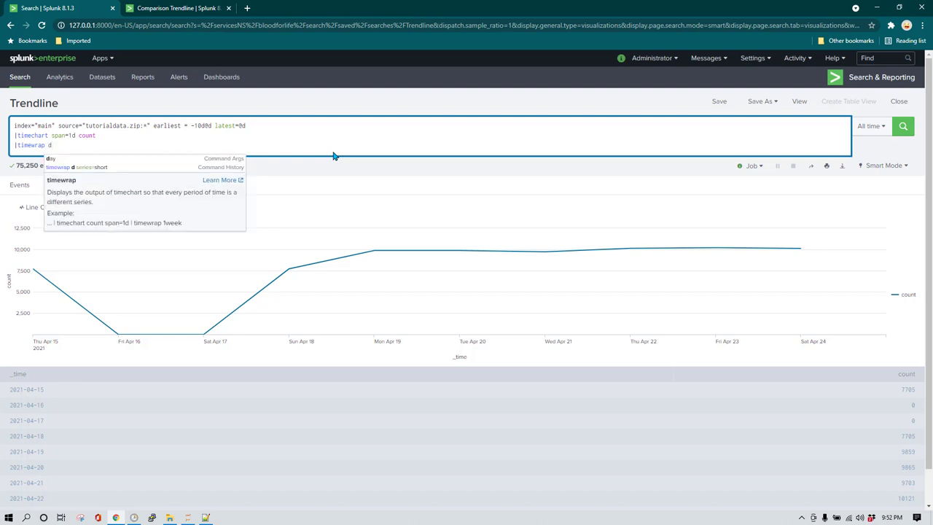
{"action": "key", "text": "Return"}
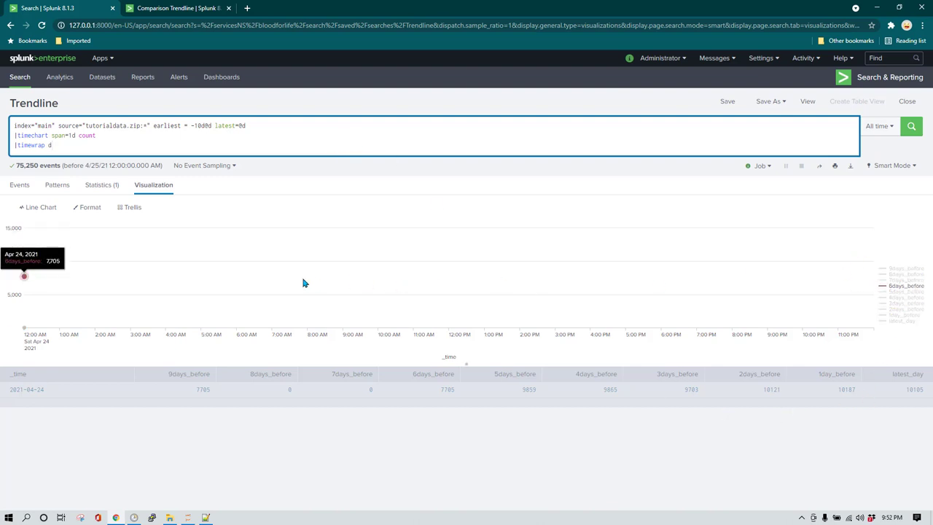
{"action": "mouse_move", "coordinate": [45, 283]}
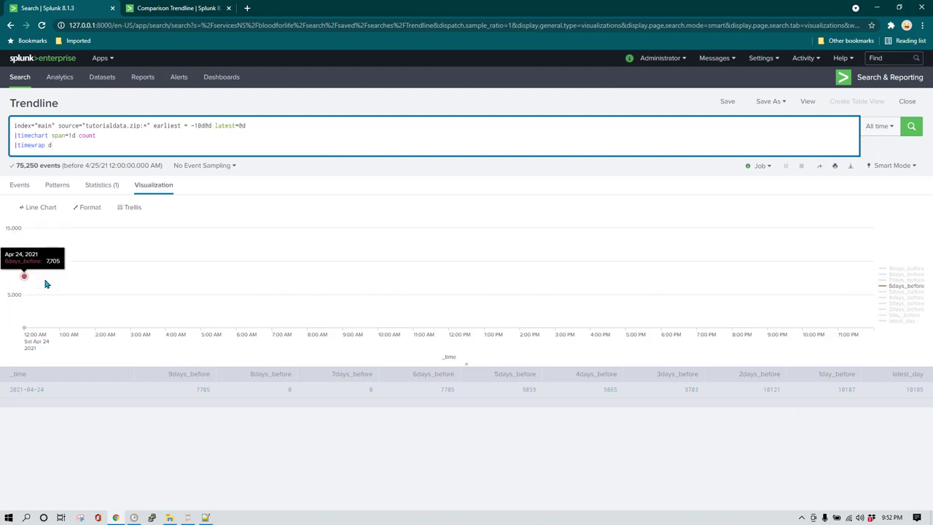
Set the timechart span to 1h and rerun the search.
{"action": "triple_click", "coordinate": [71, 136]}
{"action": "left_click", "coordinate": [70, 139]}
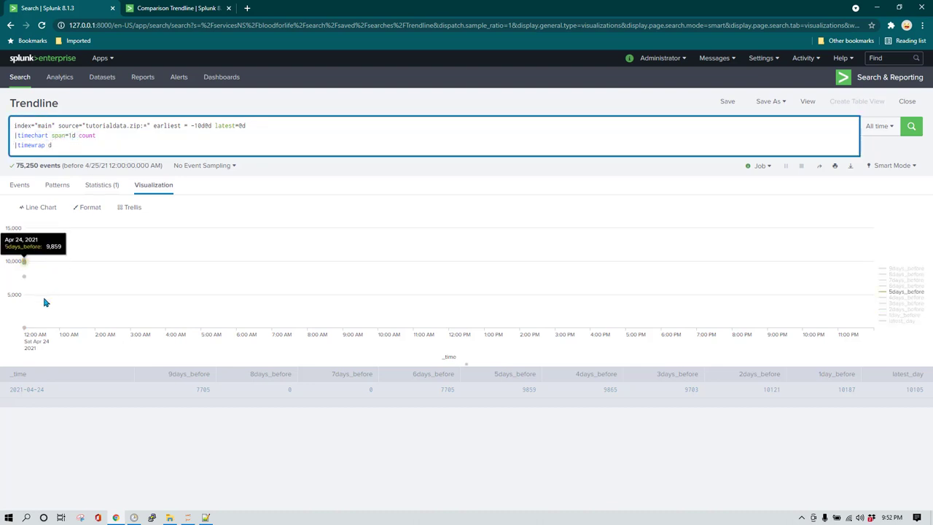
{"action": "mouse_move", "coordinate": [25, 330]}
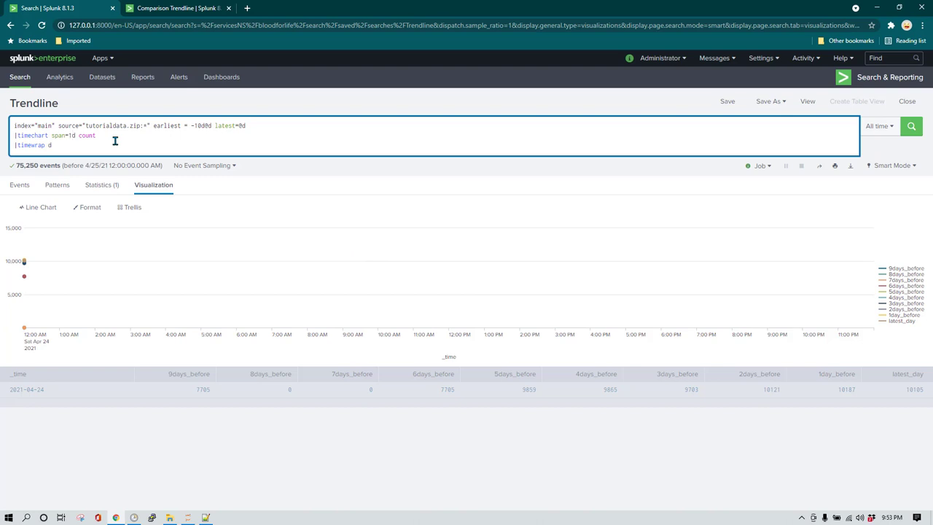
{"action": "type", "text": "h"}
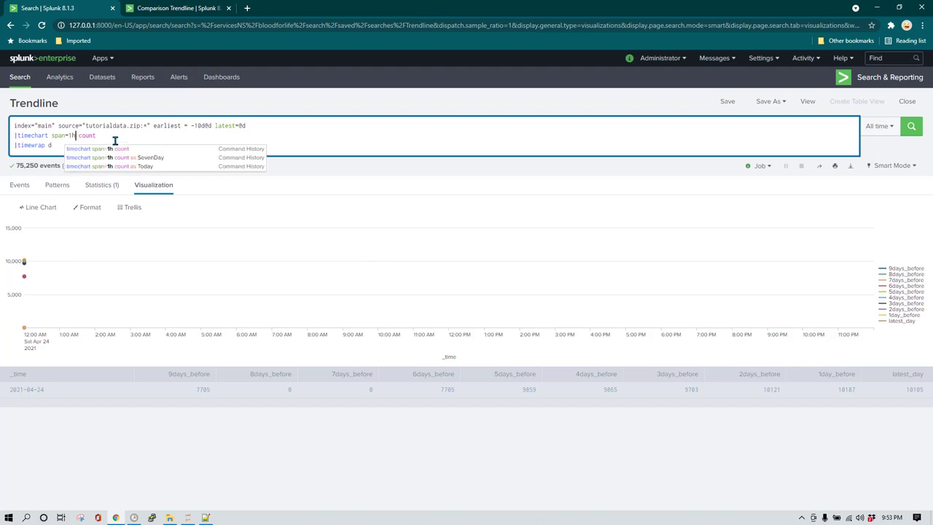
{"action": "left_click", "coordinate": [260, 140]}
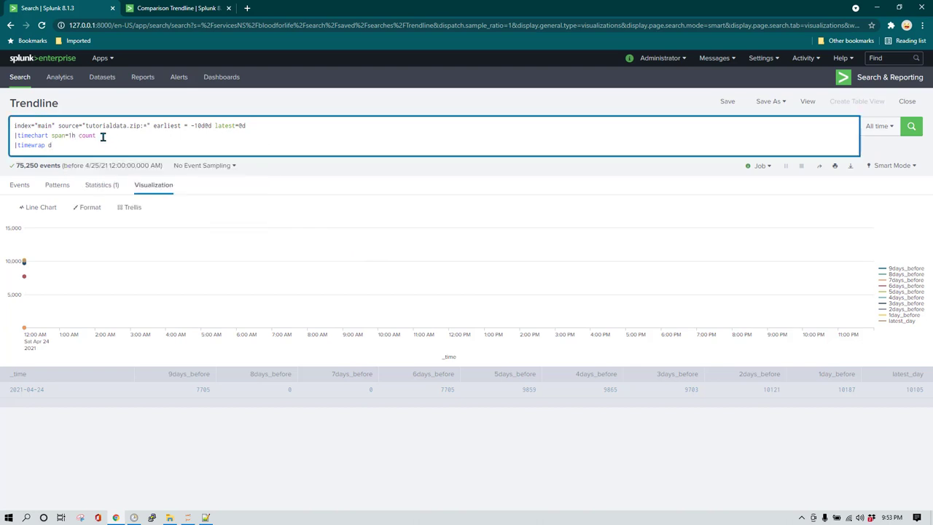
{"action": "key", "text": "Return"}
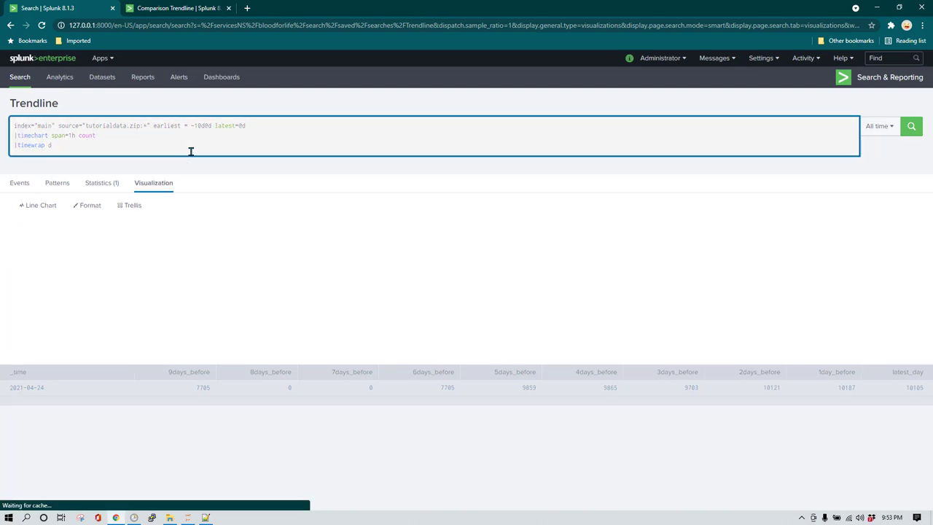
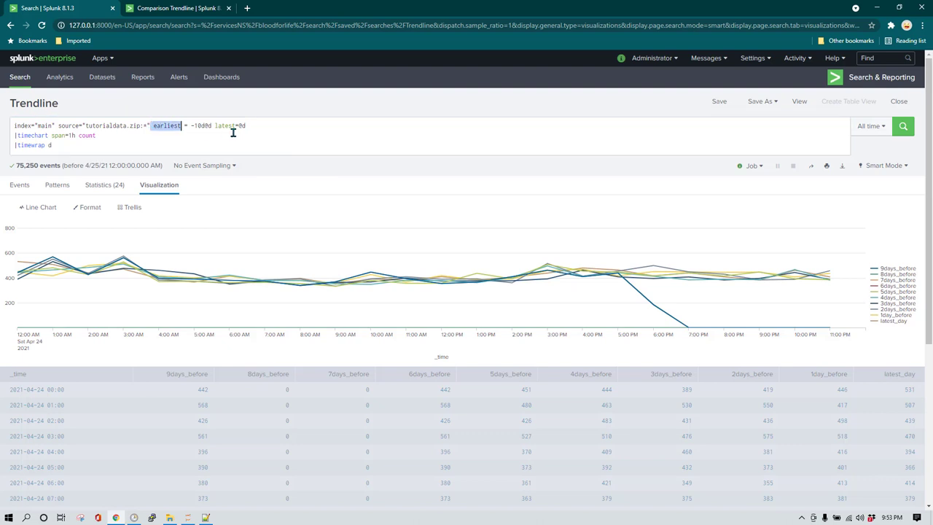
Run the search without the earliest and latest modifiers for comparison, and restore "earliest = -10d@d latest=@d" on the first query line and rerun.
{"action": "key", "text": "BackSpace"}
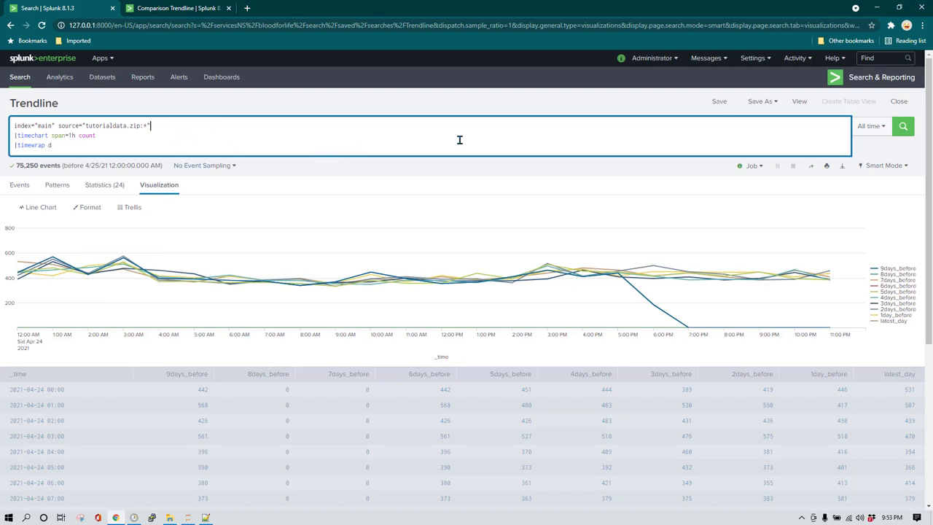
{"action": "left_click", "coordinate": [904, 129]}
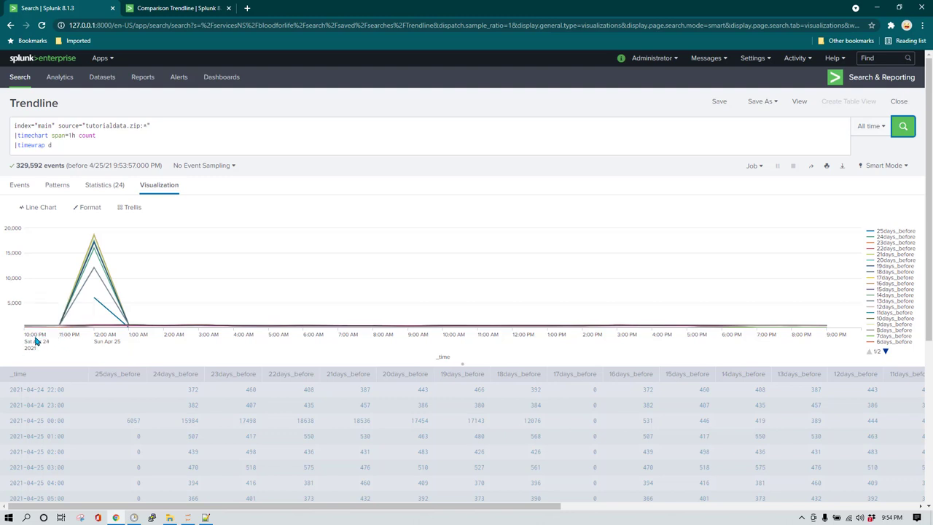
{"action": "left_click", "coordinate": [207, 123]}
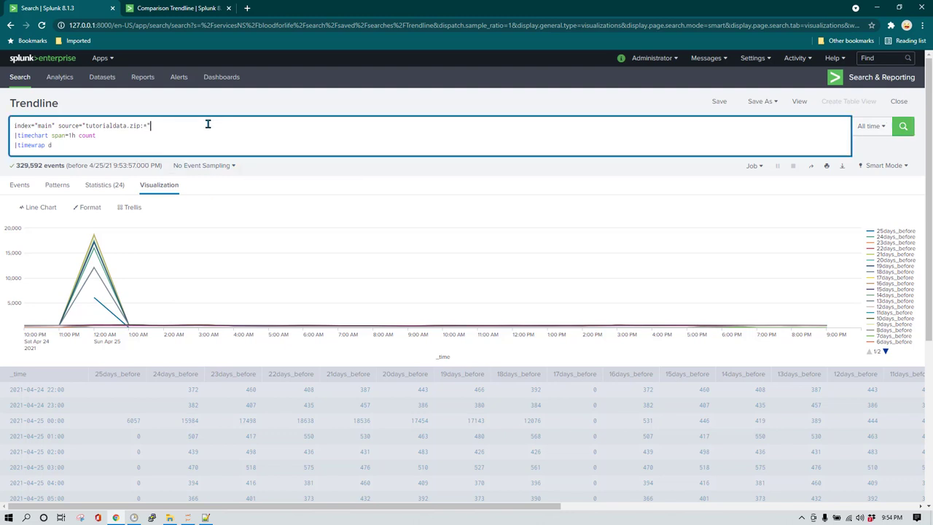
{"action": "type", "text": "earliest = -10d@d latest=0d"}
{"action": "left_click", "coordinate": [905, 132]}
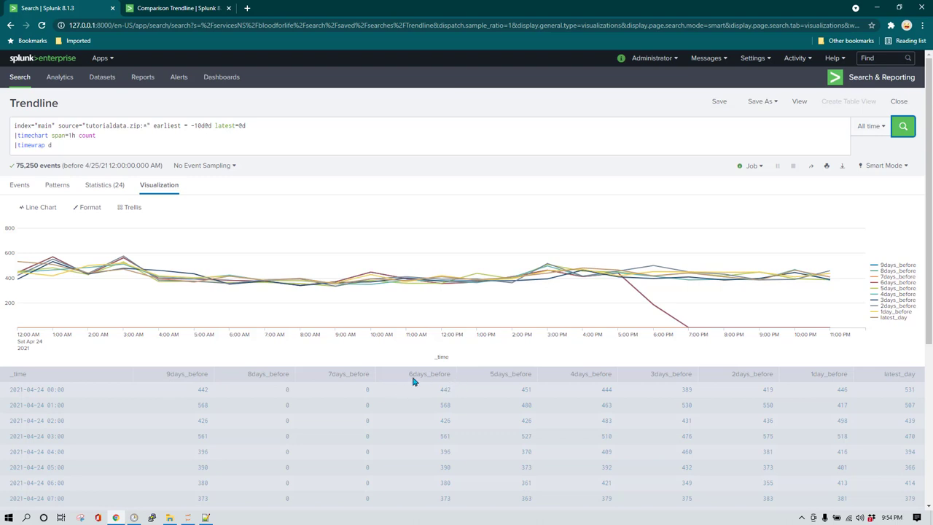
Append "series=short" to the timewrap command and rerun the search to shorten the series names.
{"action": "left_click", "coordinate": [52, 146]}
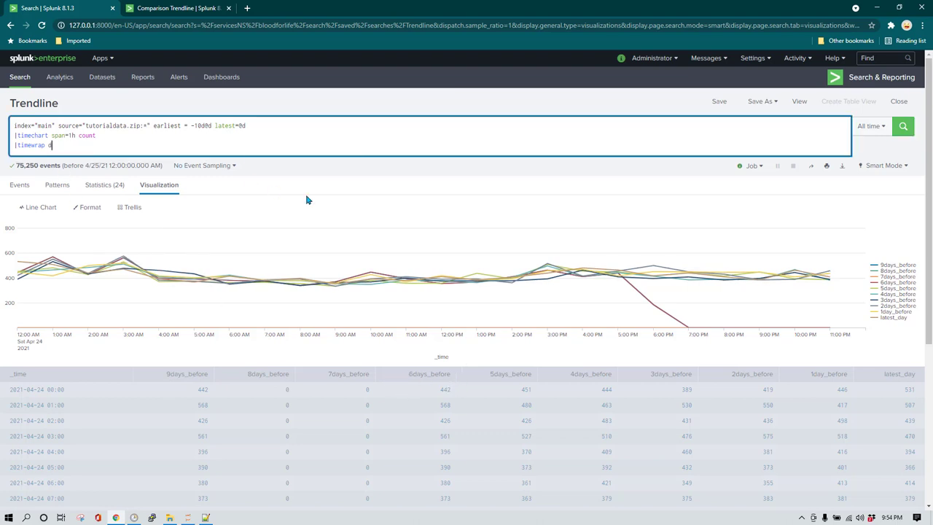
{"action": "type", "text": "s"}
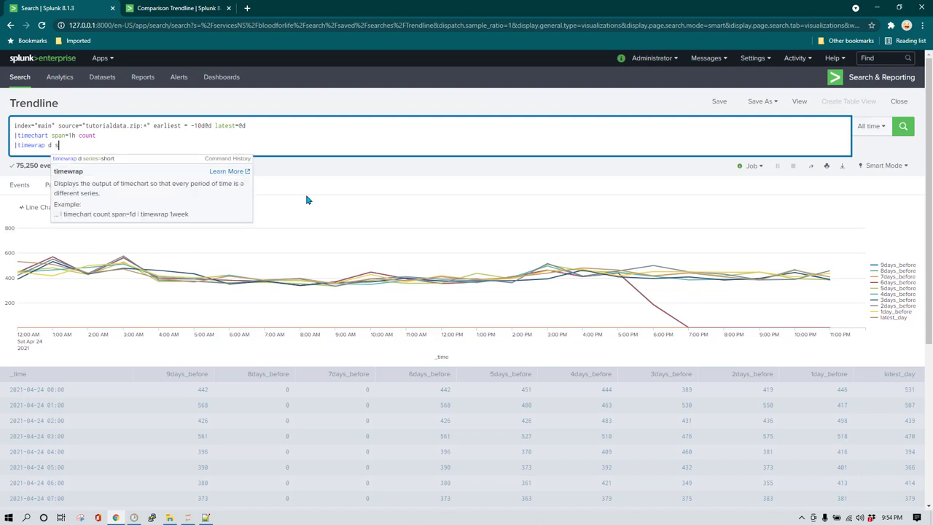
{"action": "type", "text": "eries=short"}
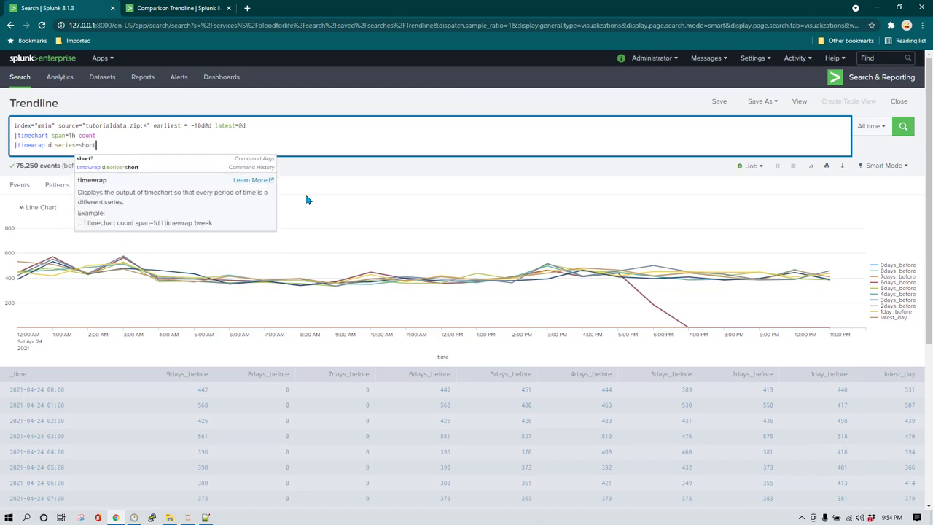
{"action": "left_click", "coordinate": [430, 145]}
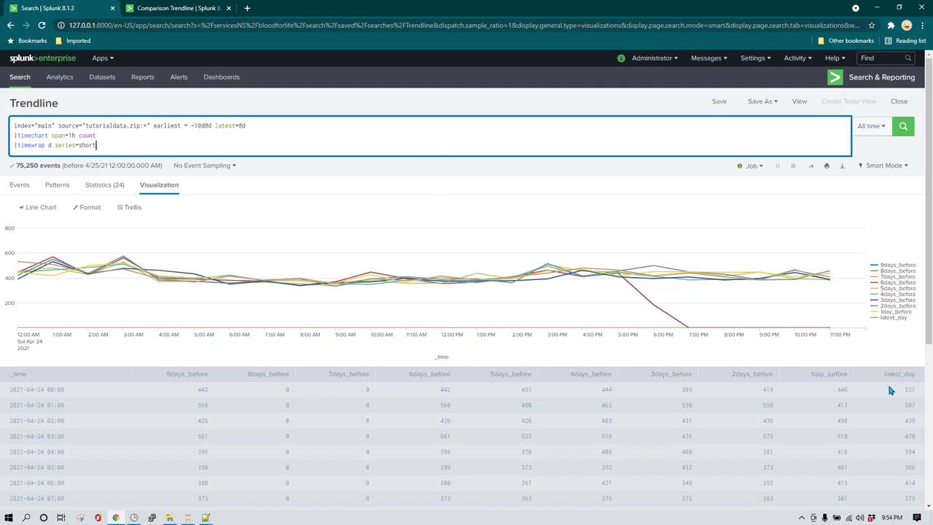
{"action": "left_click", "coordinate": [902, 126]}
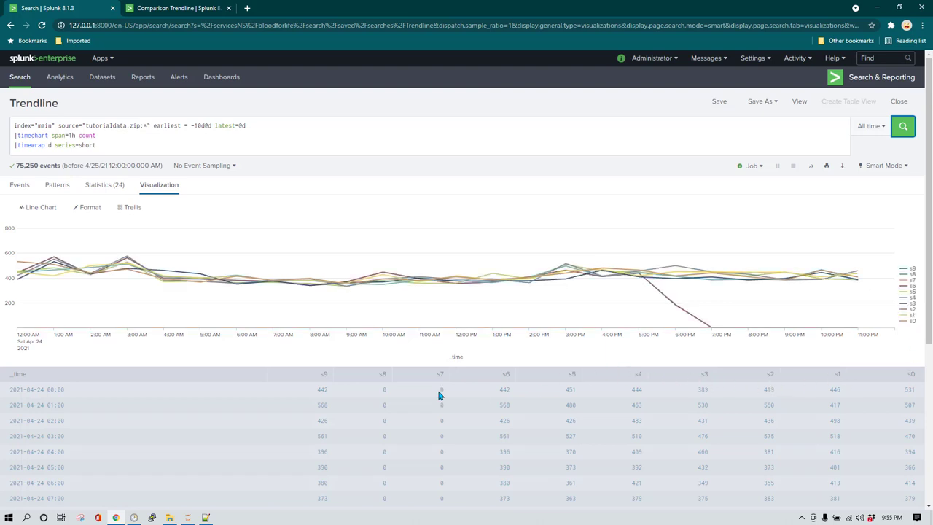
Add the line "|fields _time s0 s1" below the timewrap command and run the search, and extend it with s7 and rerun.
{"action": "left_click", "coordinate": [181, 147]}
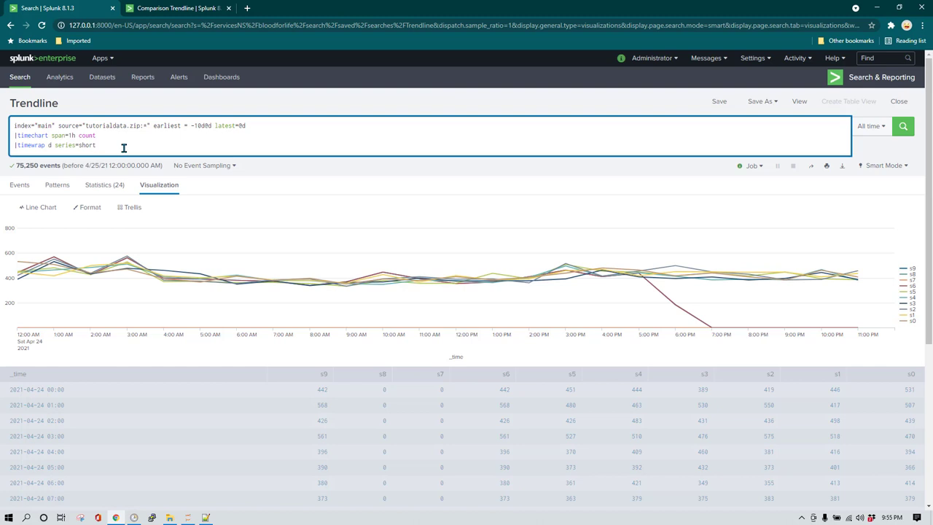
{"action": "key", "text": "Return"}
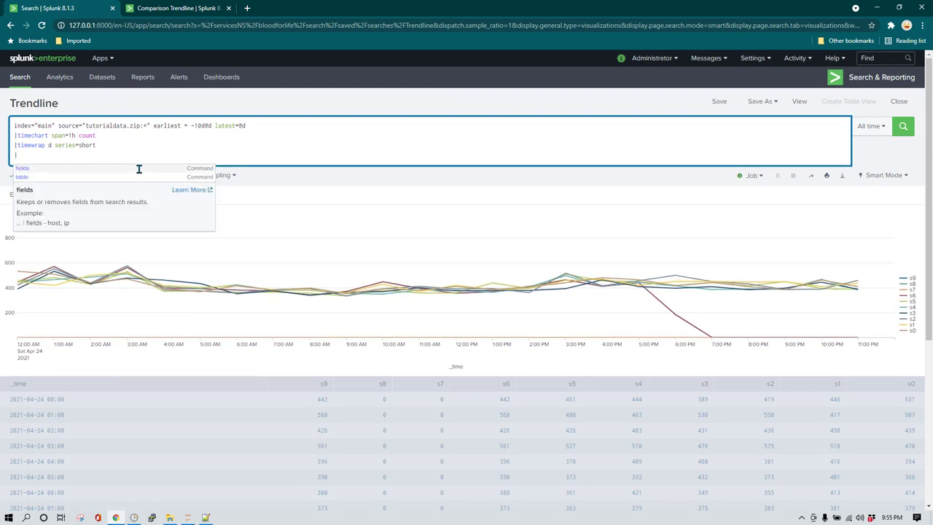
{"action": "left_click", "coordinate": [131, 139]}
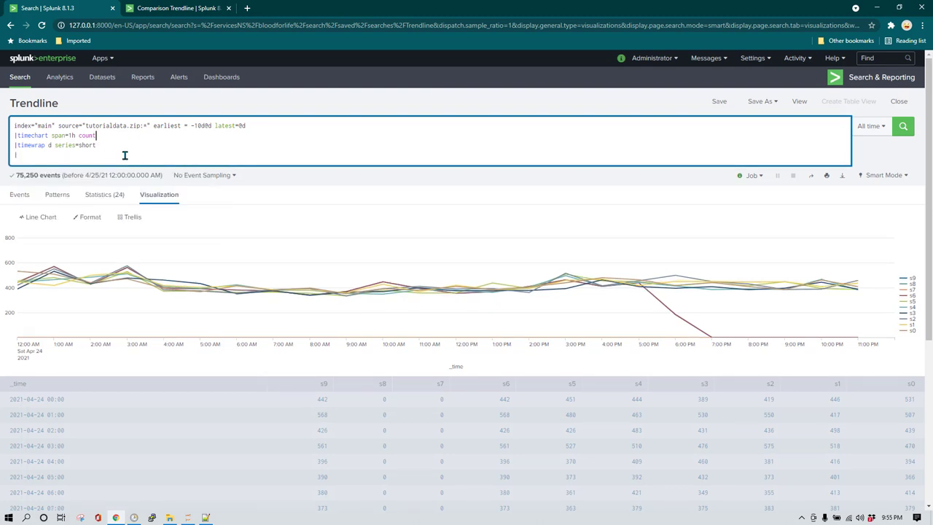
{"action": "type", "text": "|fie"}
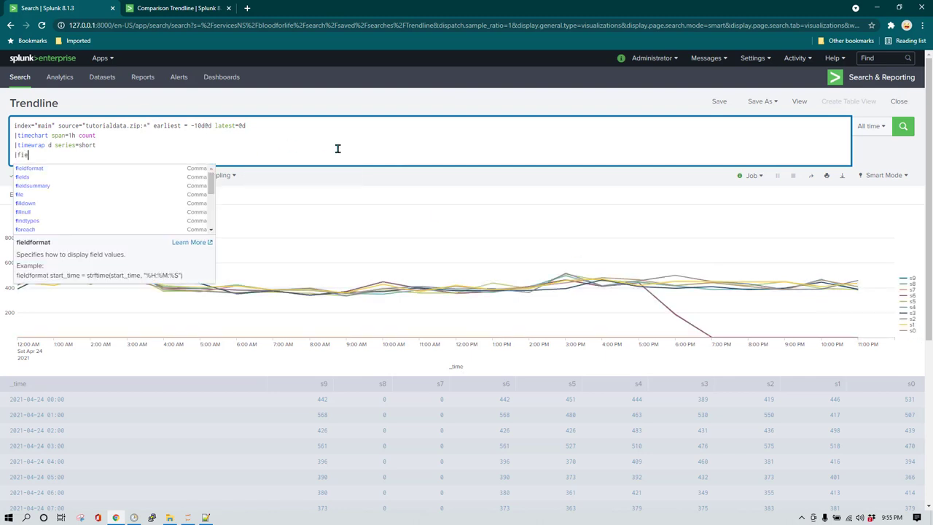
{"action": "type", "text": "lds _"}
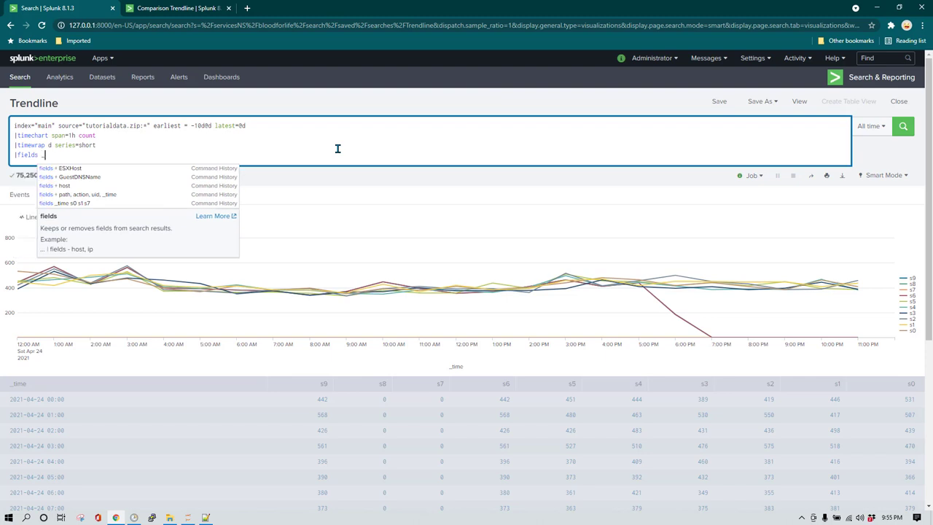
{"action": "type", "text": "tim"}
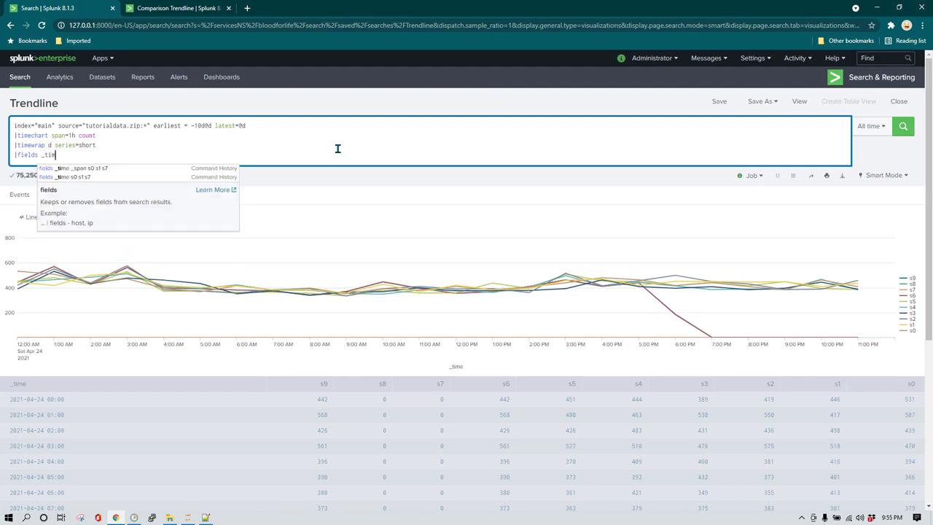
{"action": "type", "text": "e"}
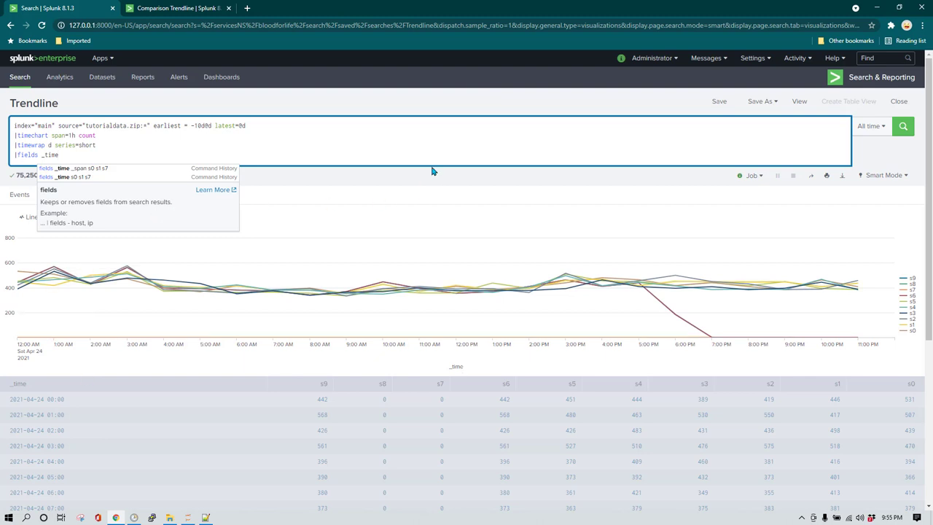
{"action": "type", "text": " s0 s1"}
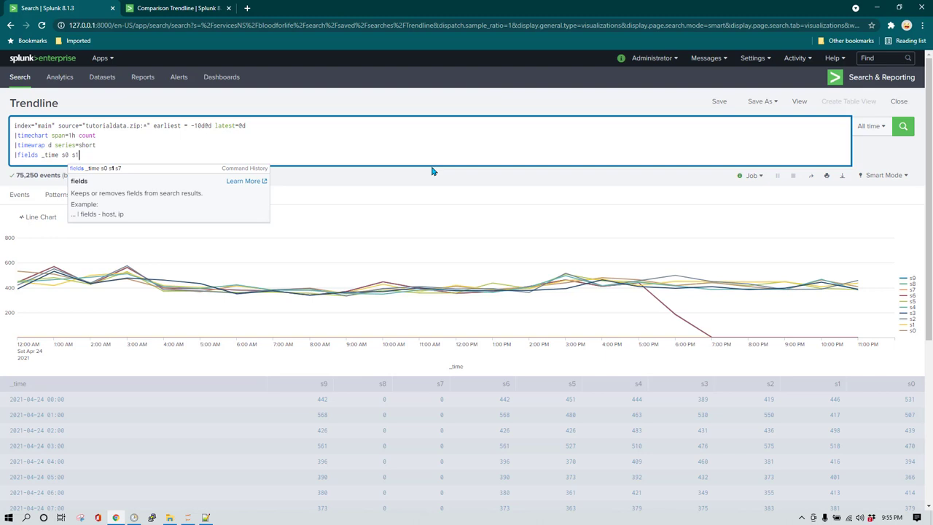
{"action": "key", "text": "Return"}
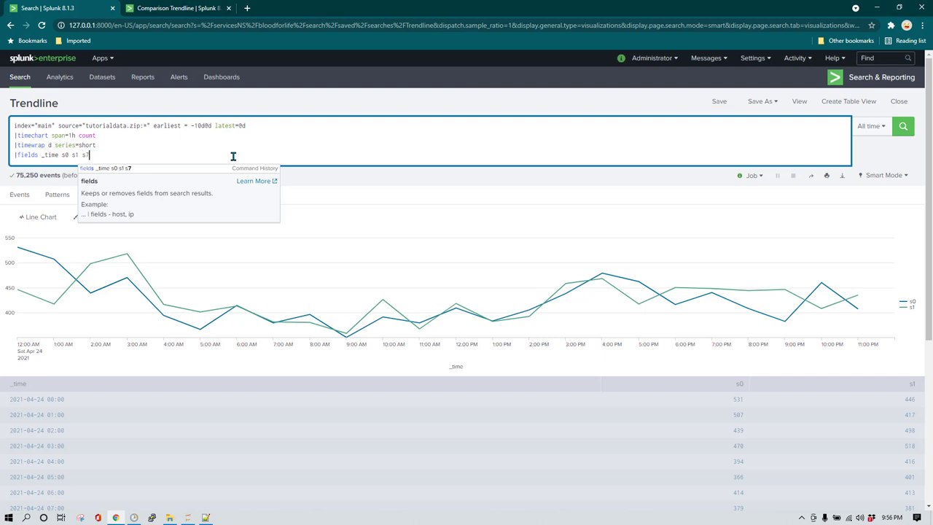
{"action": "key", "text": "Return"}
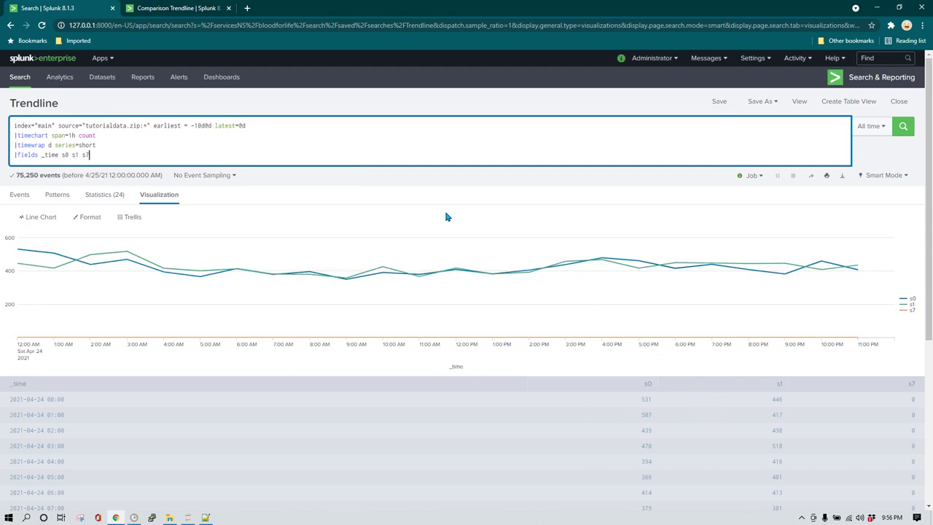
Add the line "|rename s0 as today, s1 as yesterday , s7 as 7daysago" below the fields command and rerun the search.
{"action": "key", "text": "shift+Return"}
{"action": "type", "text": "|rename "}
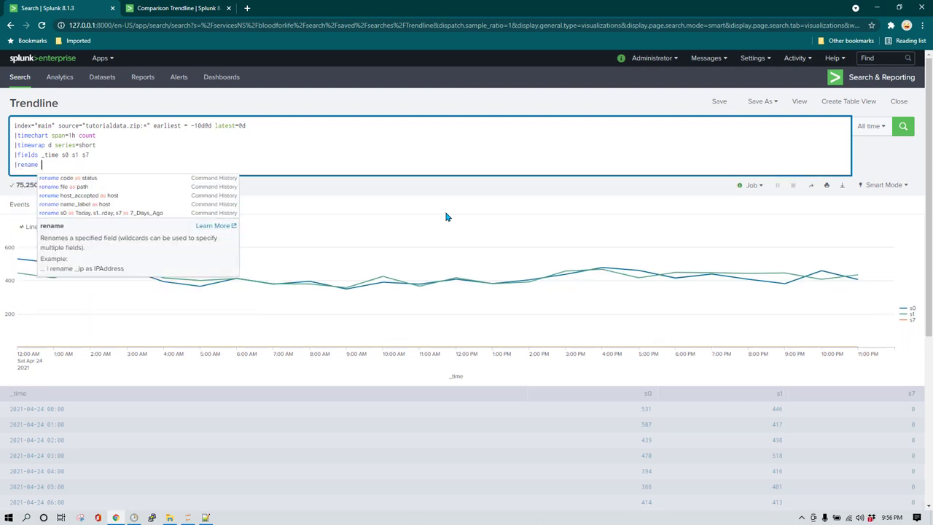
{"action": "type", "text": "s0 as "}
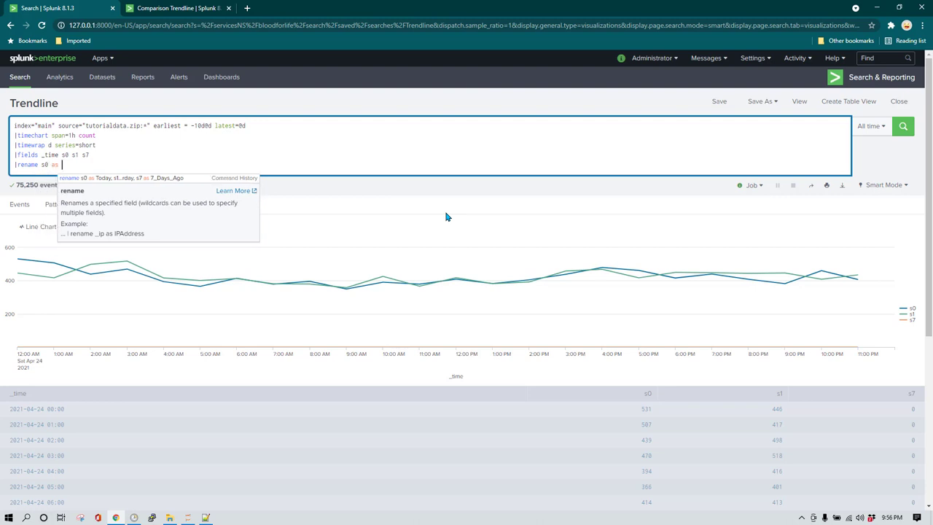
{"action": "type", "text": "today, "}
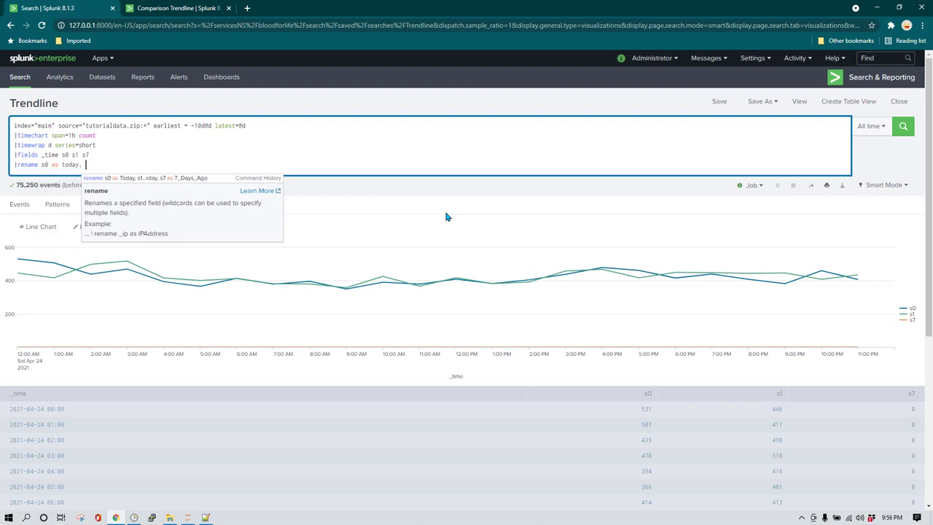
{"action": "type", "text": "s1 as"}
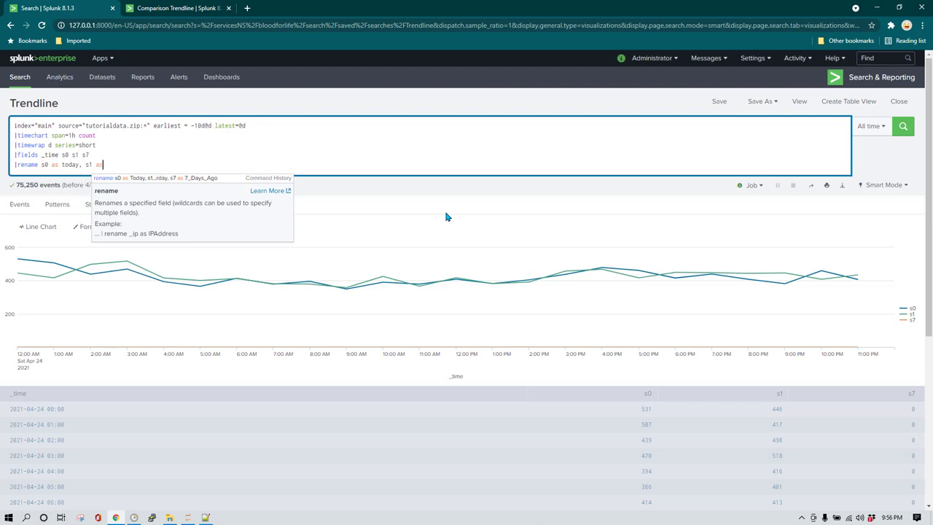
{"action": "type", "text": " yesterday , "}
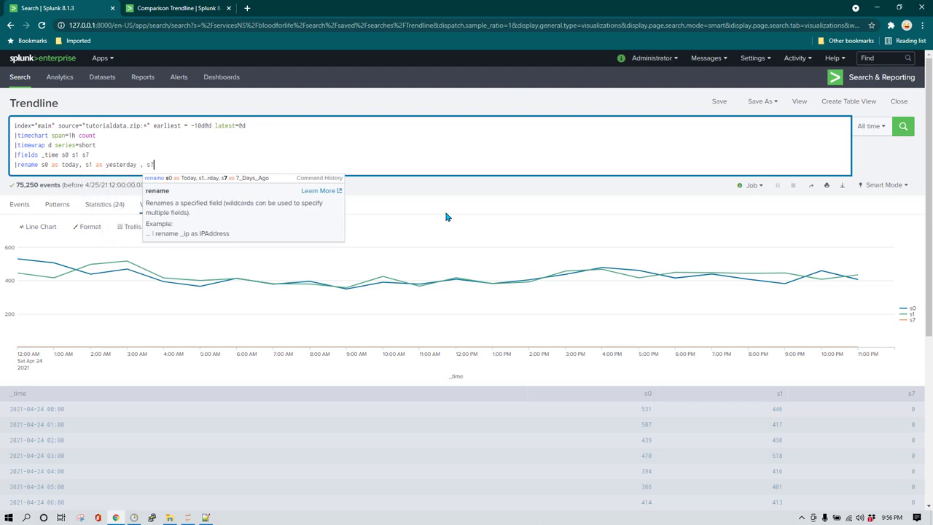
{"action": "type", "text": "s7 as "}
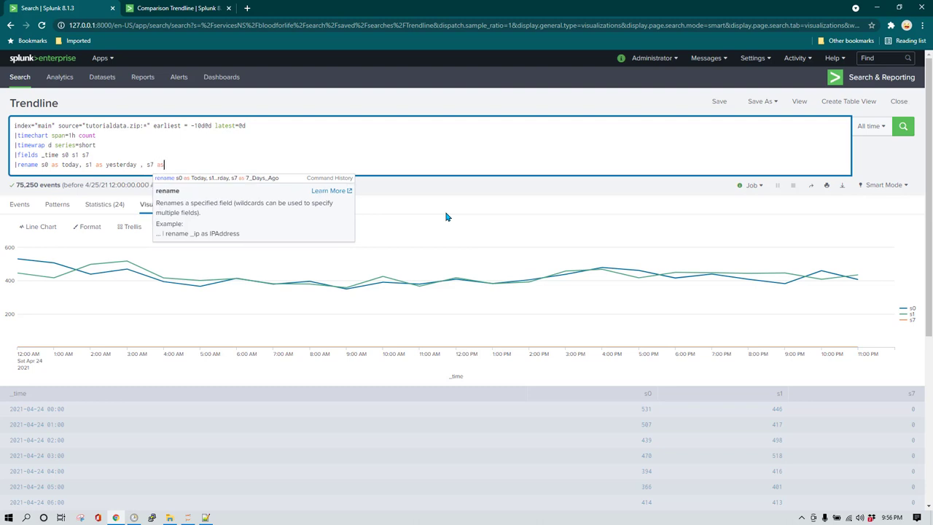
{"action": "type", "text": "7"}
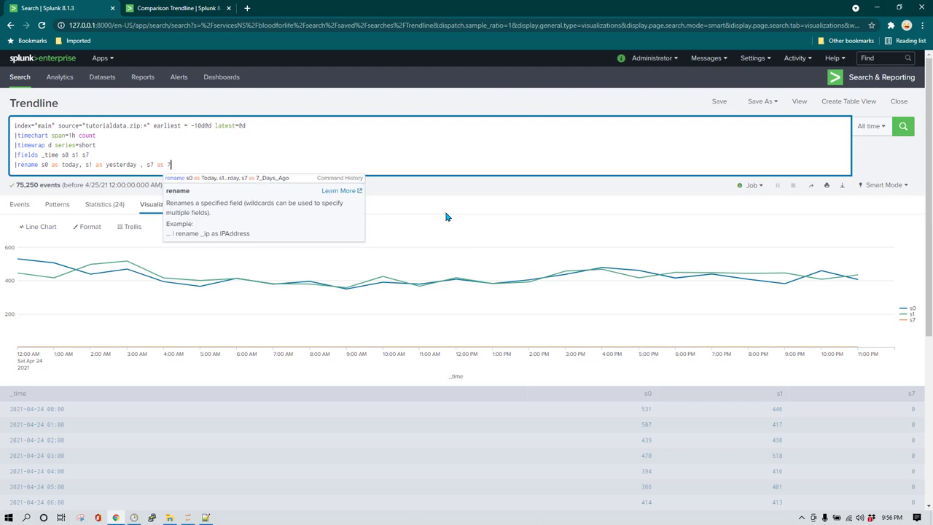
{"action": "type", "text": "daysago"}
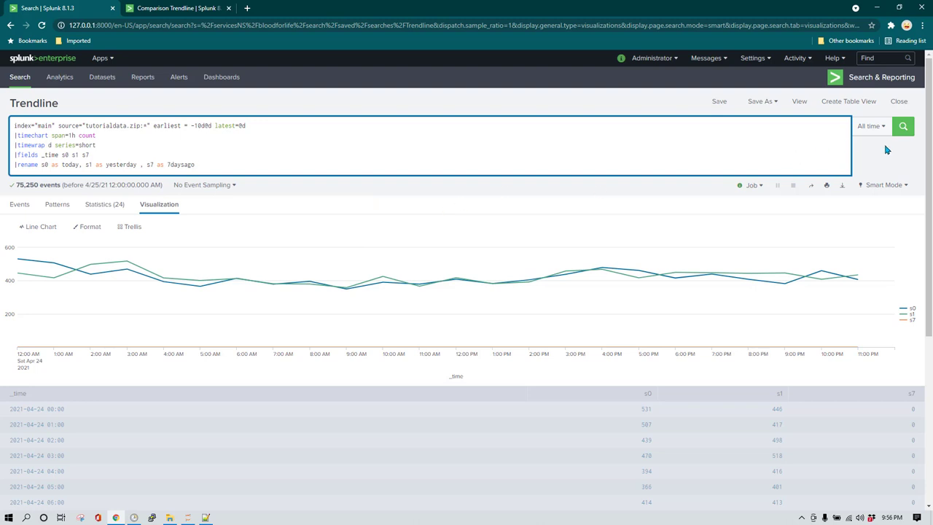
{"action": "left_click", "coordinate": [902, 126]}
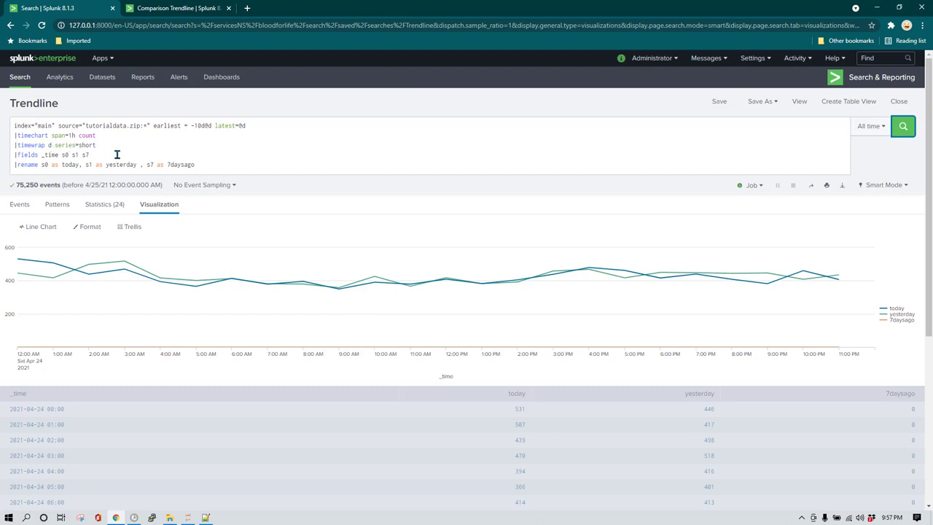
Change the timewrap period in the query to w for a weekly comparison.
{"action": "left_click", "coordinate": [51, 145]}
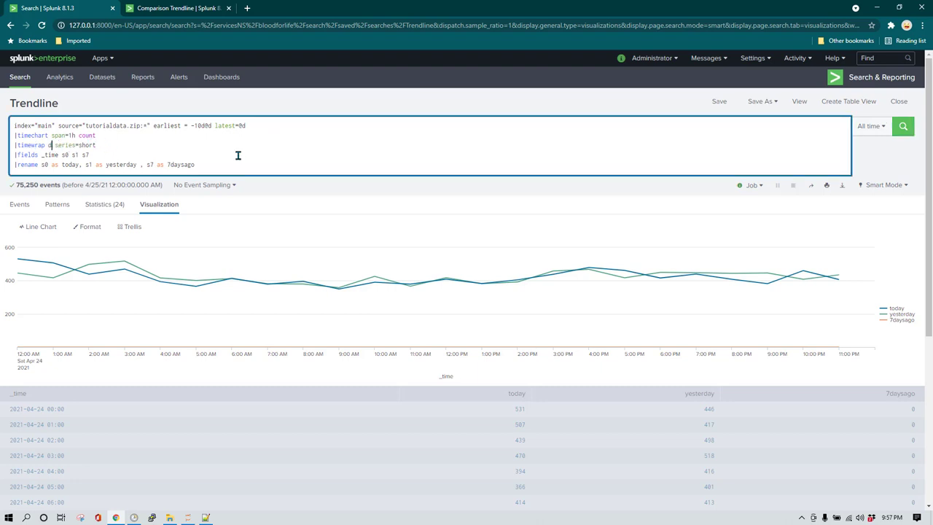
{"action": "key", "text": "BackSpace"}
{"action": "type", "text": "w"}
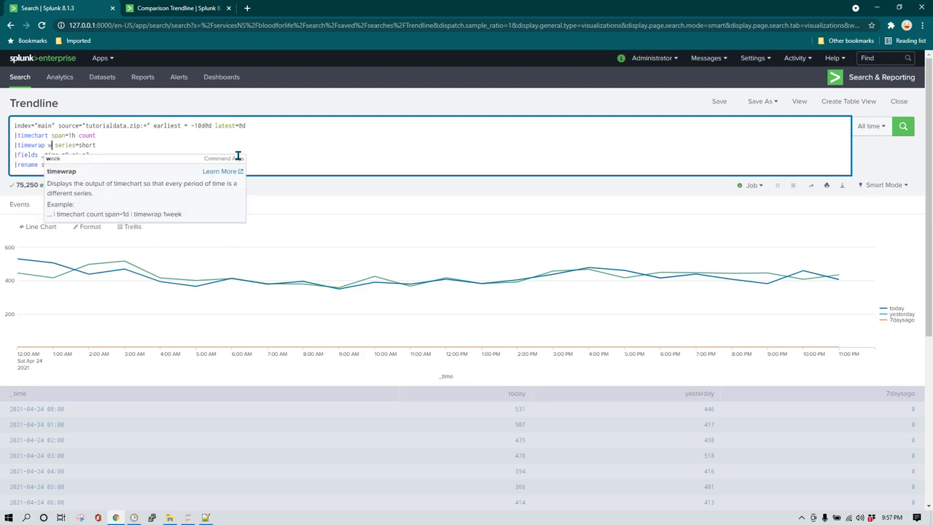
Delete the fields and rename lines from the end of the query and rerun the search.
{"action": "key", "text": "End"}
{"action": "left_click", "coordinate": [238, 155]}
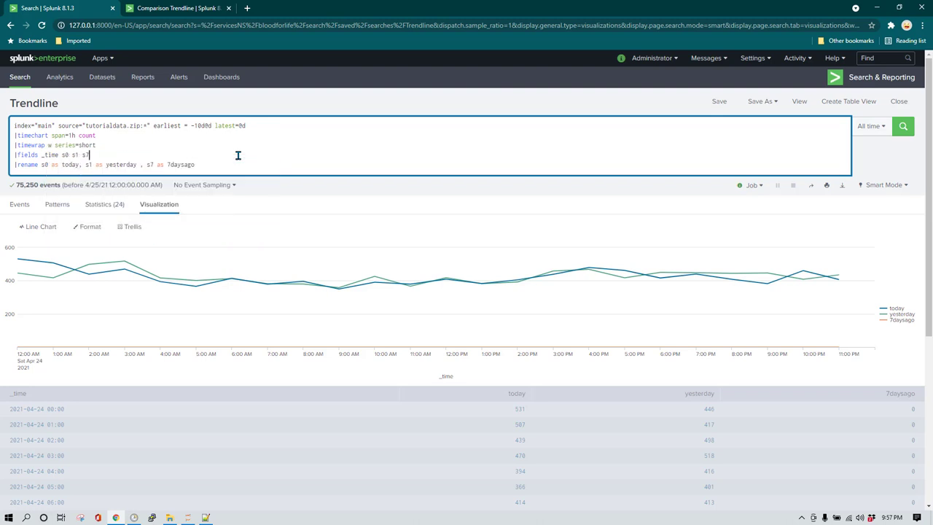
{"action": "key", "text": "Home"}
{"action": "key", "text": "shift+Down"}
{"action": "key", "text": "shift+Down"}
{"action": "key", "text": "BackSpace"}
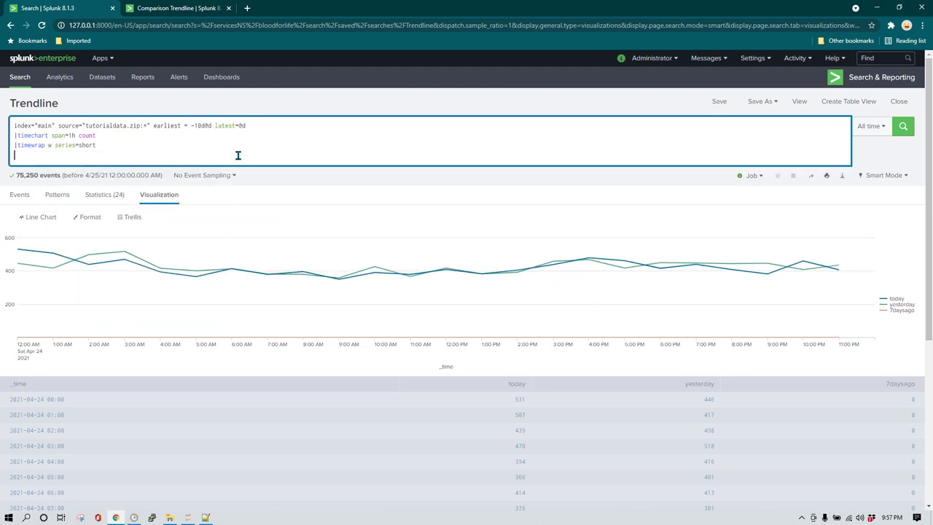
{"action": "key", "text": "BackSpace"}
{"action": "key", "text": "Return"}
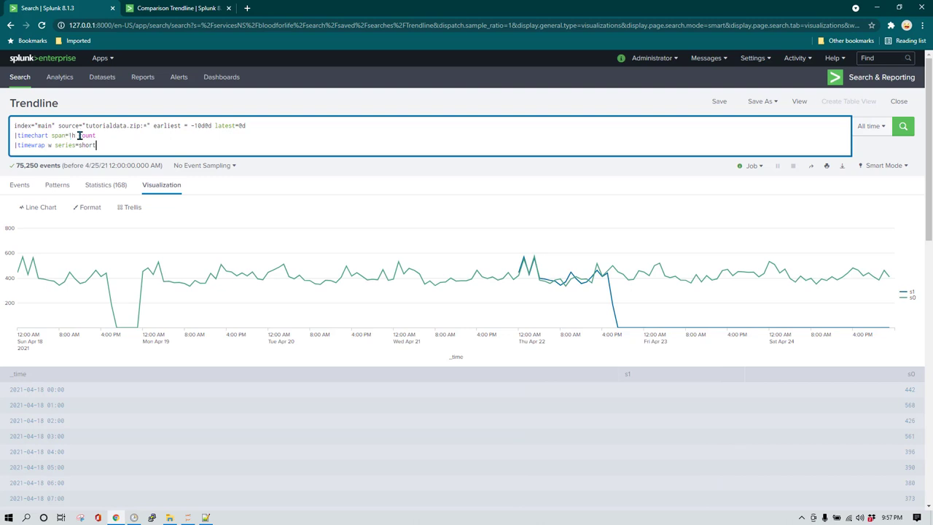
Change the timechart span in the query to 1d and rerun the search.
{"action": "left_click", "coordinate": [71, 136]}
{"action": "key", "text": "Delete"}
{"action": "type", "text": "d"}
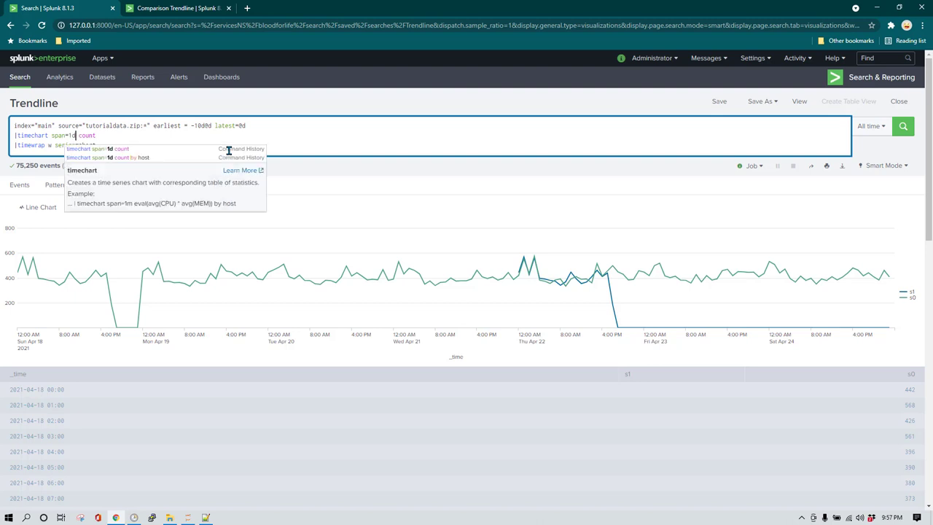
{"action": "key", "text": "Return"}
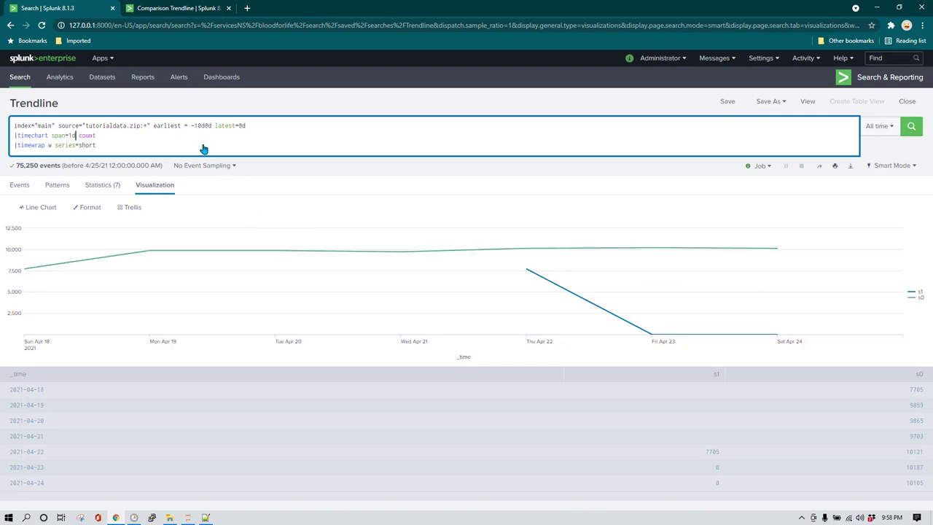
Change the earliest time offset in the first query line to -15d and rerun the search.
{"action": "left_click", "coordinate": [233, 140]}
{"action": "left_click", "coordinate": [204, 125]}
{"action": "key", "text": "Left"}
{"action": "type", "text": "5"}
{"action": "key", "text": "Delete"}
{"action": "key", "text": "Return"}
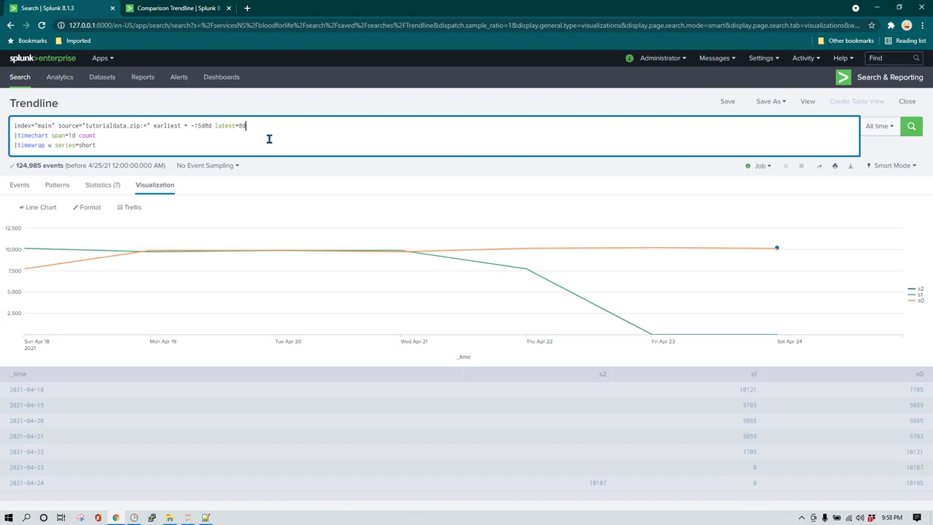
Set the earliest time offset in the first query line to -14d and rerun the search.
{"action": "key", "text": "Left"}
{"action": "key", "text": "Left"}
{"action": "key", "text": "Left"}
{"action": "key", "text": "Left"}
{"action": "key", "text": "Left"}
{"action": "key", "text": "Left"}
{"action": "key", "text": "Left"}
{"action": "key", "text": "Left"}
{"action": "key", "text": "Left"}
{"action": "key", "text": "Left"}
{"action": "key", "text": "Left"}
{"action": "key", "text": "Left"}
{"action": "key", "text": "Left"}
{"action": "key", "text": "BackSpace"}
{"action": "type", "text": "4"}
{"action": "key", "text": "Return"}
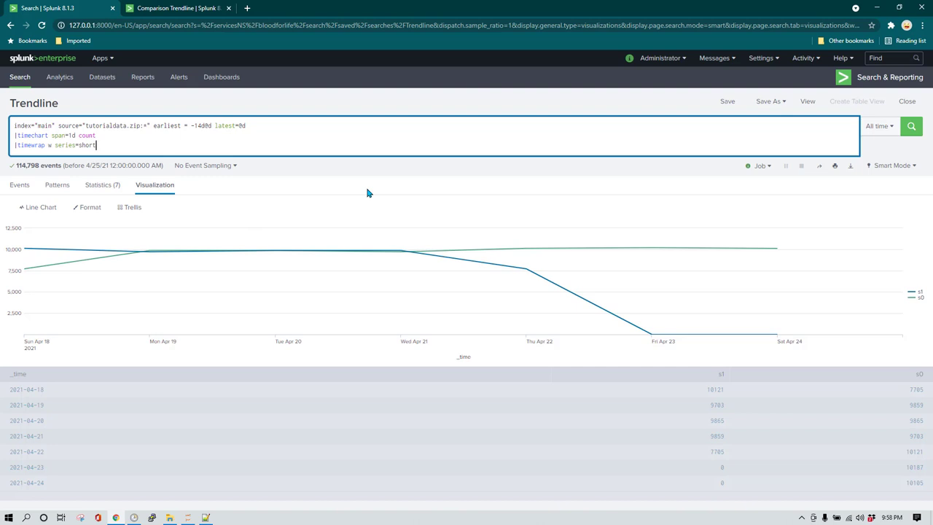
Add the line "|rename s0 as this_week, s1 as last_week" below the timewrap command and run the search.
{"action": "key", "text": "shift+Return"}
{"action": "type", "text": "|renam"}
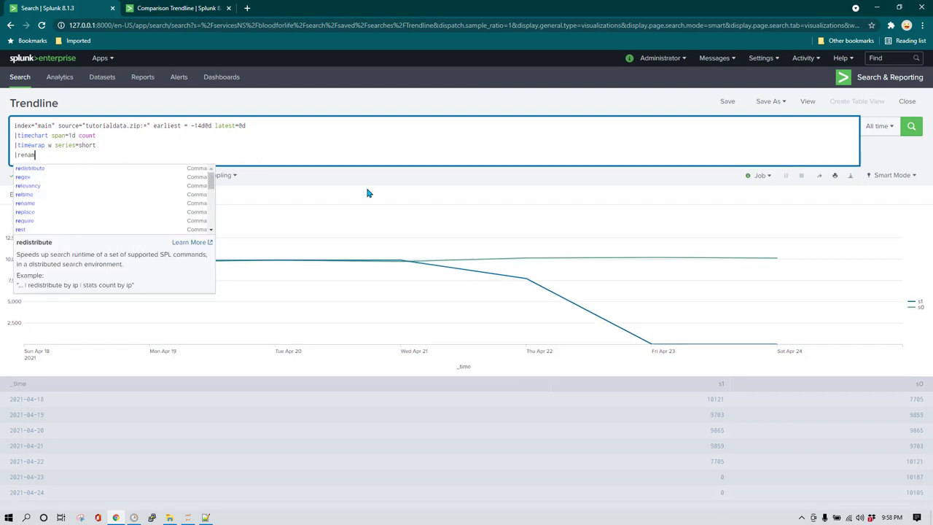
{"action": "type", "text": "e s0 as "}
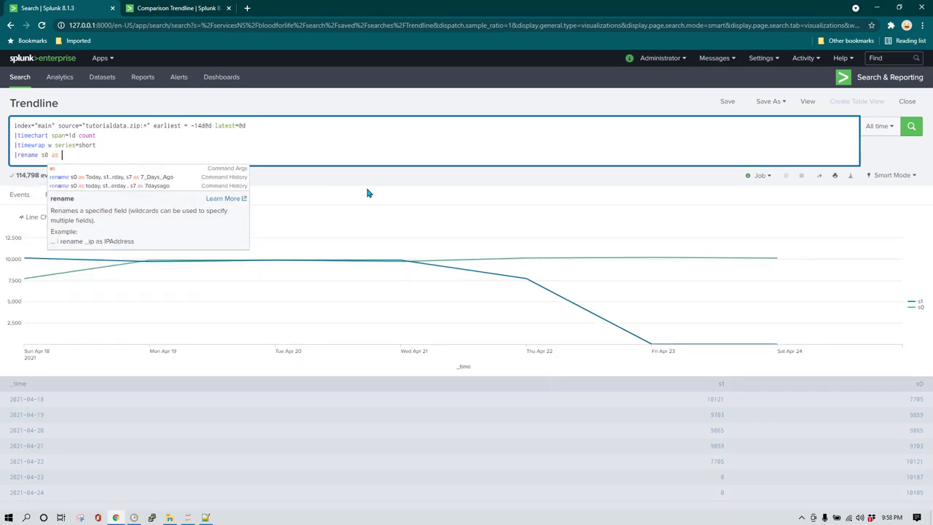
{"action": "type", "text": "Today"}
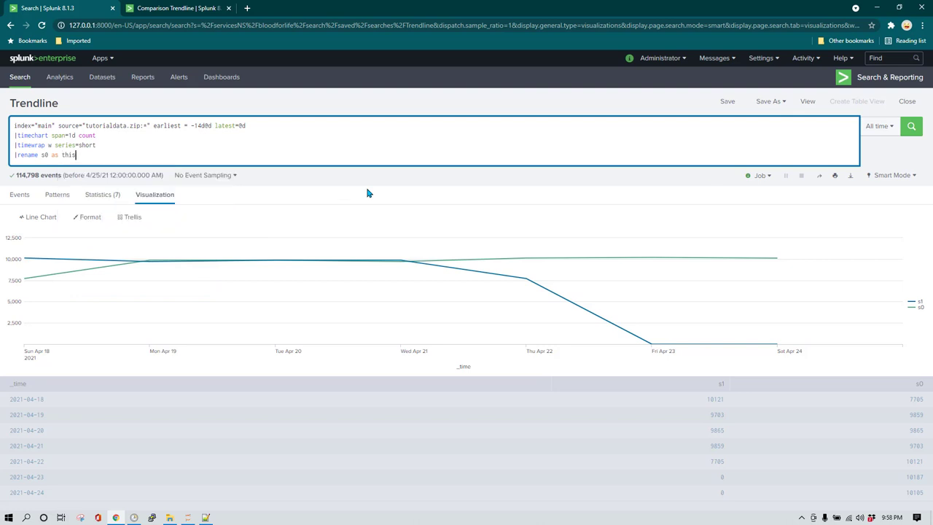
{"action": "key", "text": "BackSpace"}
{"action": "key", "text": "BackSpace"}
{"action": "key", "text": "BackSpace"}
{"action": "key", "text": "BackSpace"}
{"action": "key", "text": "BackSpace"}
{"action": "type", "text": "this_week, s1 as last_week"}
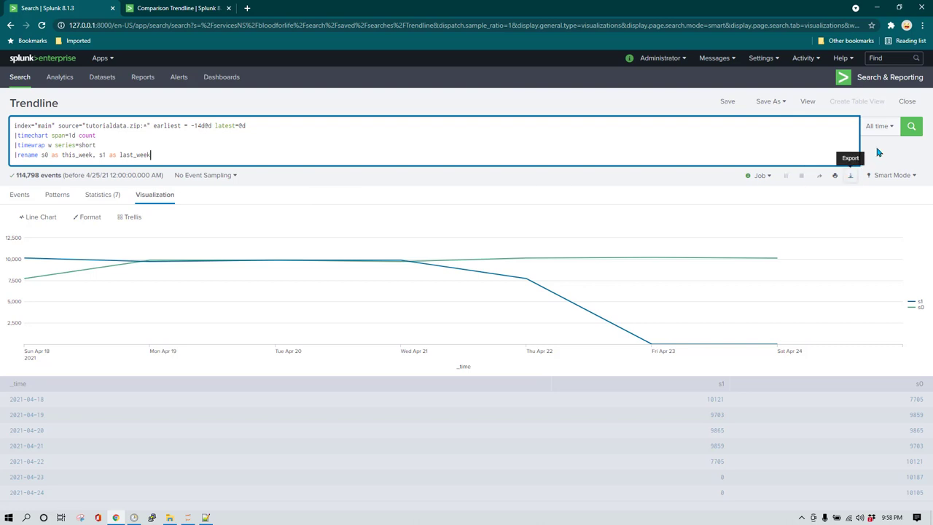
{"action": "left_click", "coordinate": [910, 127]}
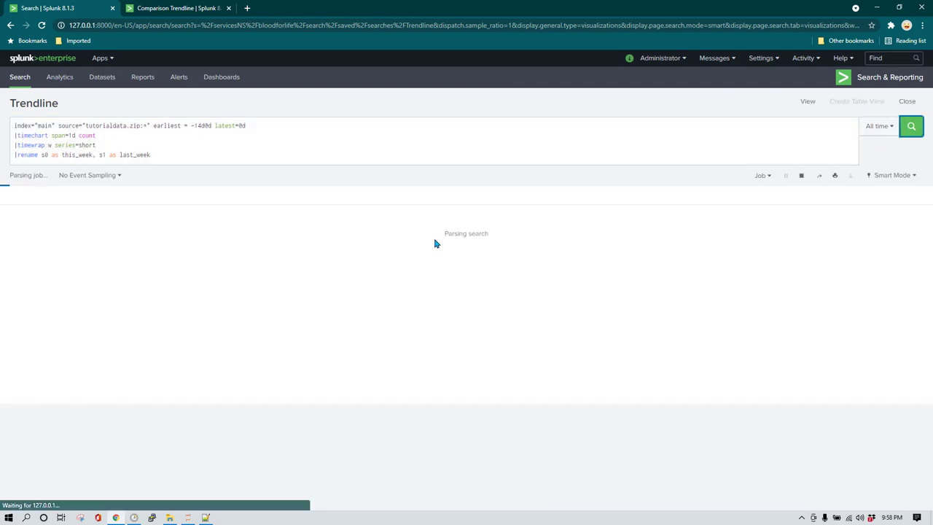